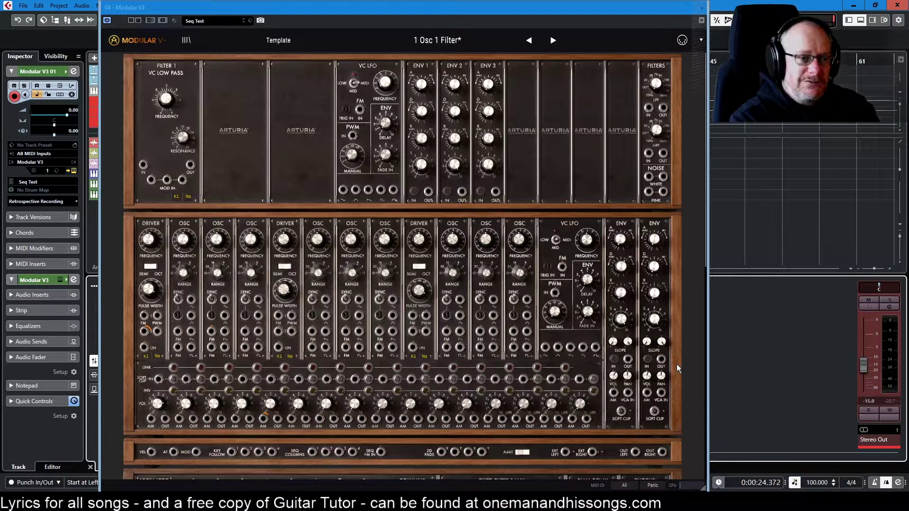
{"action": "scroll", "coordinate": [427, 292], "scroll_direction": "down", "scroll_amount": 8}
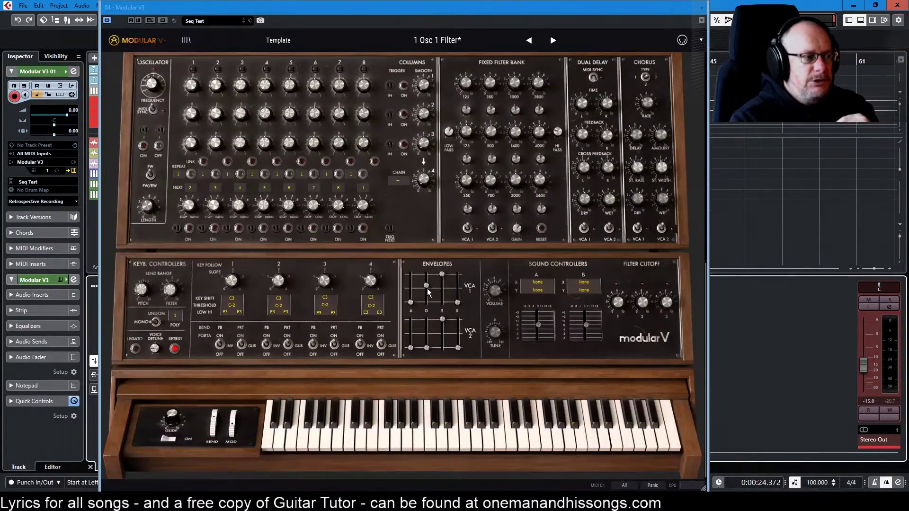
{"action": "scroll", "coordinate": [428, 293], "scroll_direction": "up", "scroll_amount": 8}
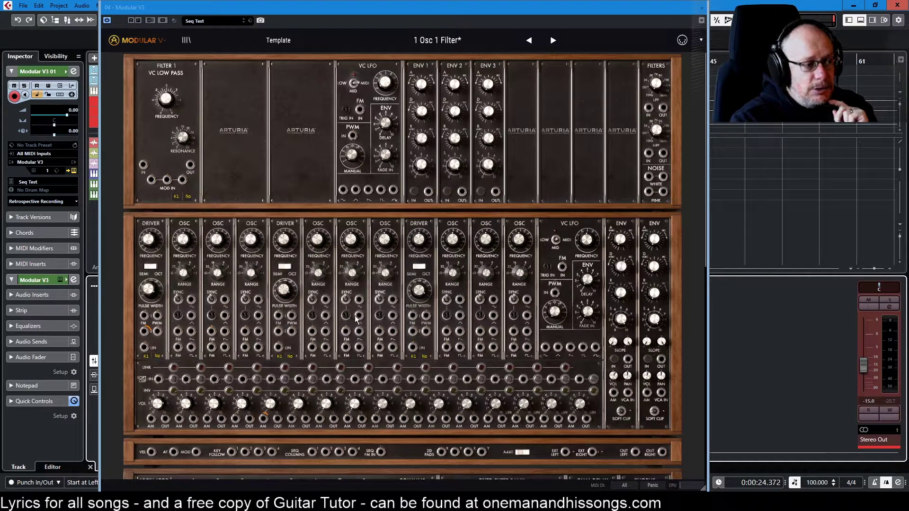
{"action": "left_click_drag", "start_coordinate": [359, 315], "coordinate": [571, 131]}
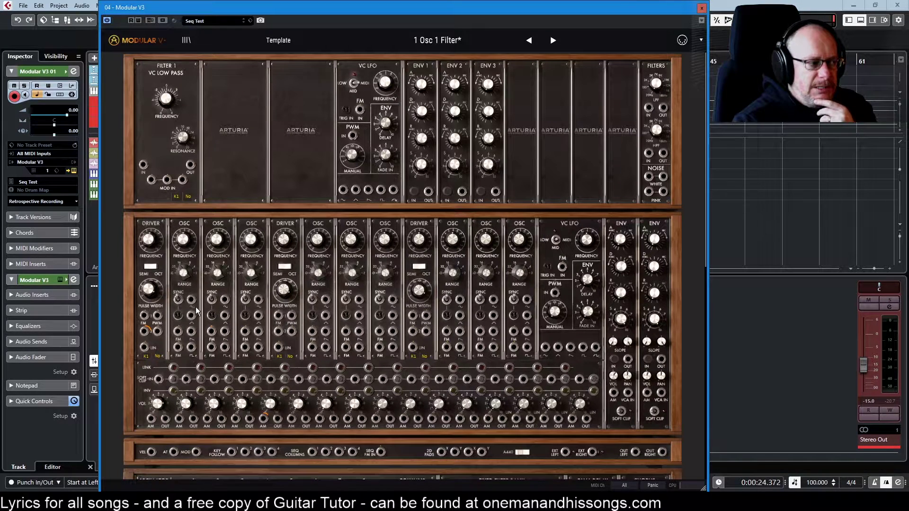
{"action": "left_click_drag", "start_coordinate": [192, 300], "coordinate": [194, 304]}
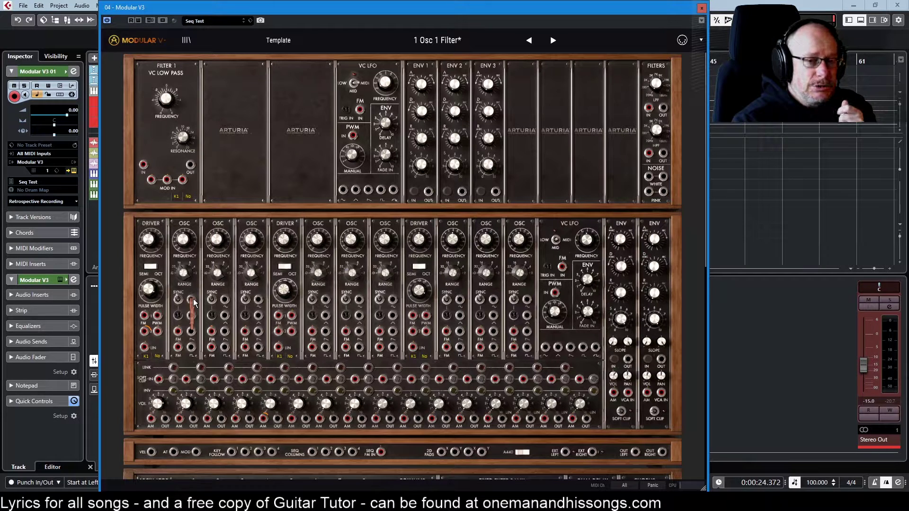
{"action": "left_click_drag", "start_coordinate": [193, 299], "coordinate": [193, 299]}
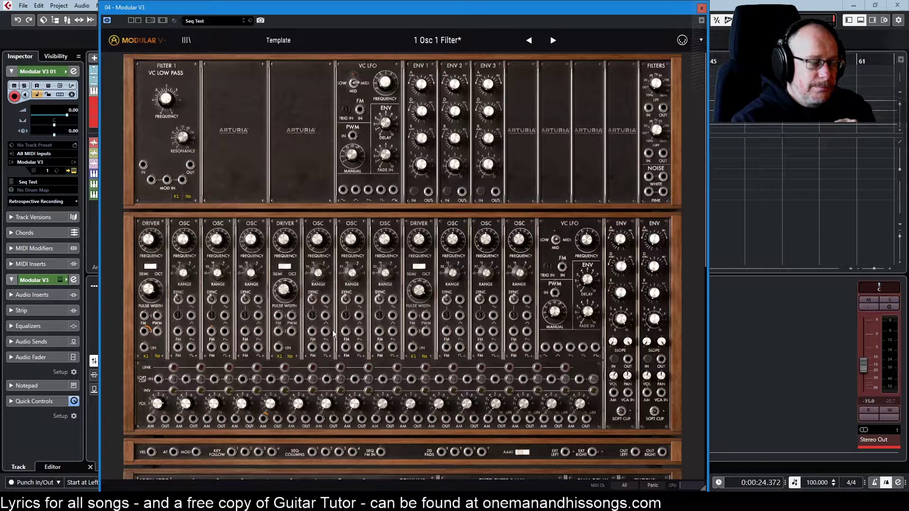
{"action": "left_click_drag", "start_coordinate": [191, 300], "coordinate": [194, 300]}
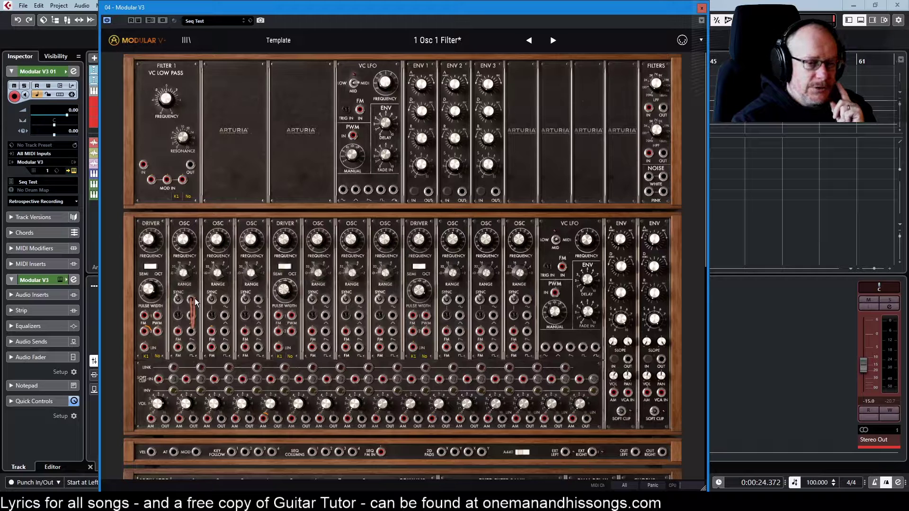
Patch the first oscillator's uppermost waveform output into mixer channel 1, and that channel's output into the first envelope's VCA input
{"action": "left_click_drag", "start_coordinate": [195, 303], "coordinate": [160, 379]}
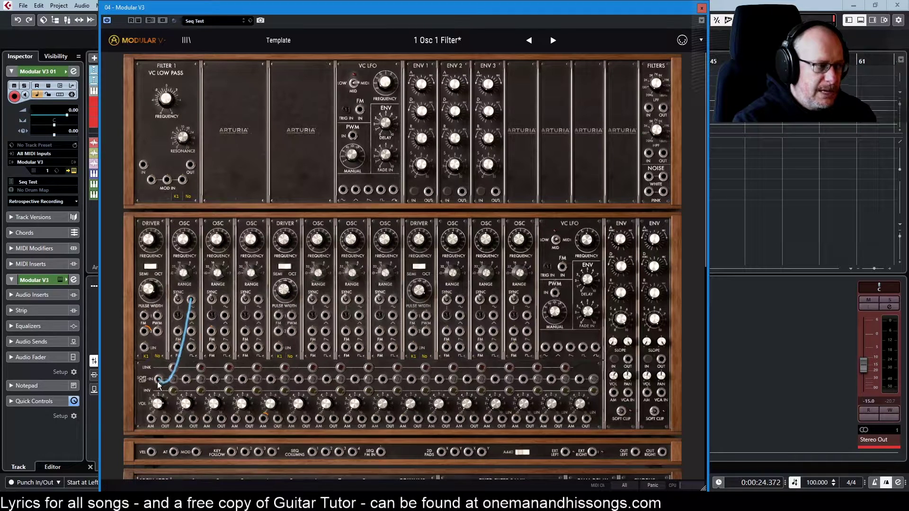
{"action": "left_click_drag", "start_coordinate": [165, 419], "coordinate": [627, 394]}
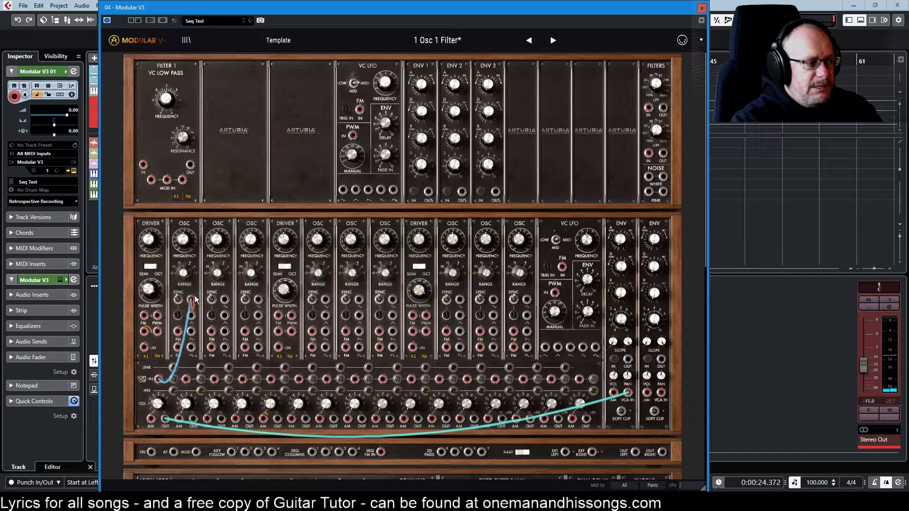
Unplug and reconnect the oscillator's cable at mixer channel 1, and try a second cable from the same output to the Filter 1 input
{"action": "left_click", "coordinate": [159, 381]}
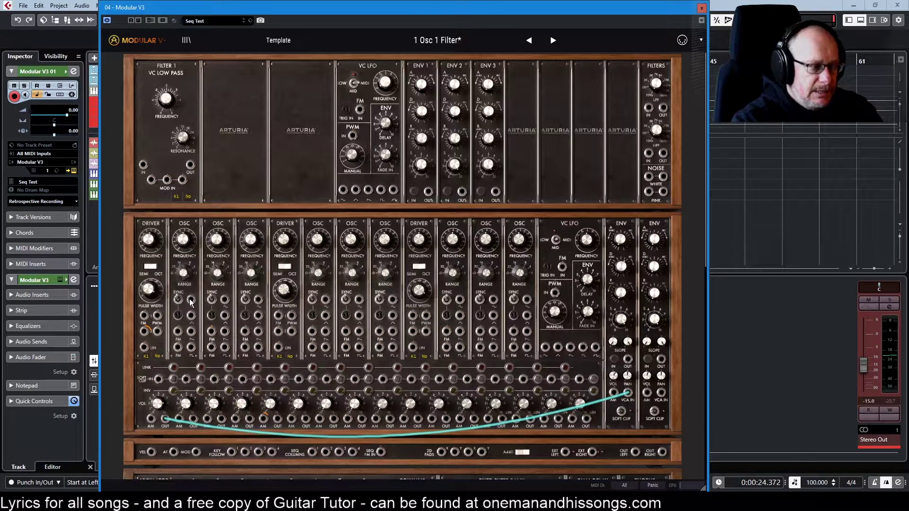
{"action": "left_click_drag", "start_coordinate": [191, 302], "coordinate": [158, 379]}
{"action": "left_click", "coordinate": [158, 380]}
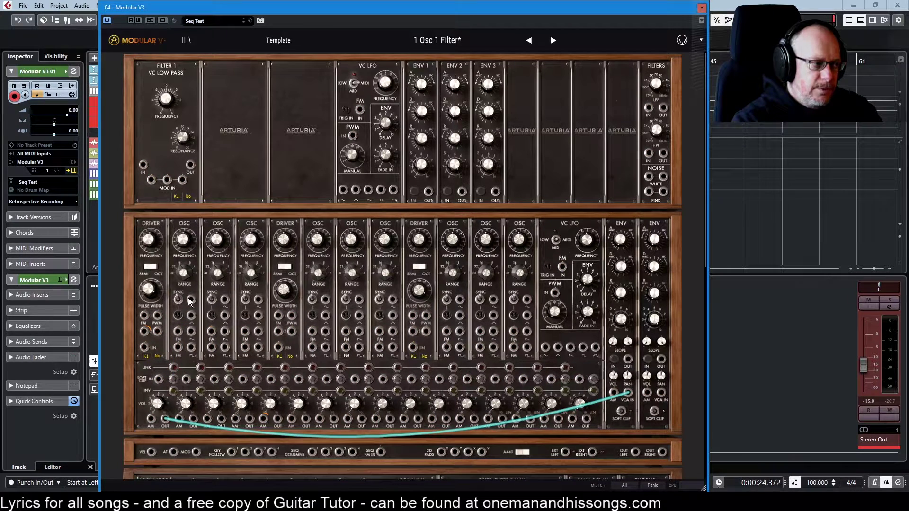
{"action": "left_click_drag", "start_coordinate": [191, 301], "coordinate": [144, 165]}
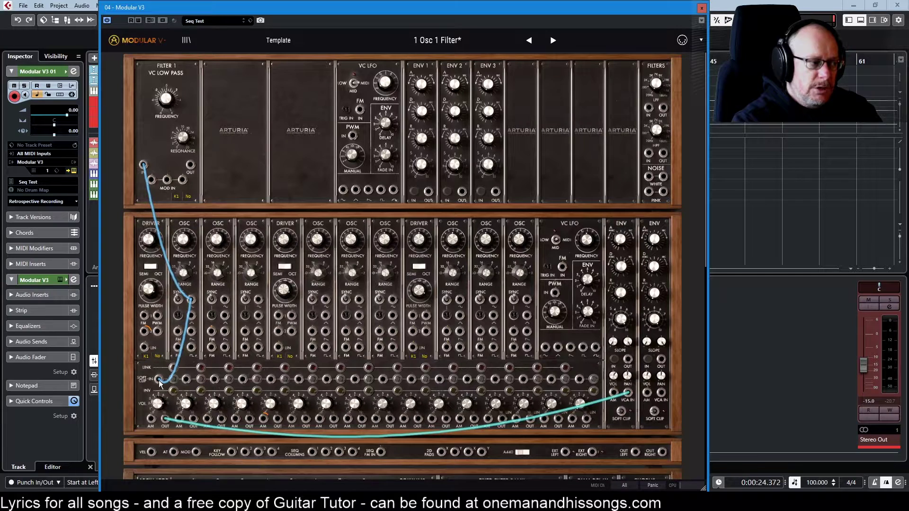
{"action": "left_click_drag", "start_coordinate": [144, 167], "coordinate": [191, 301]}
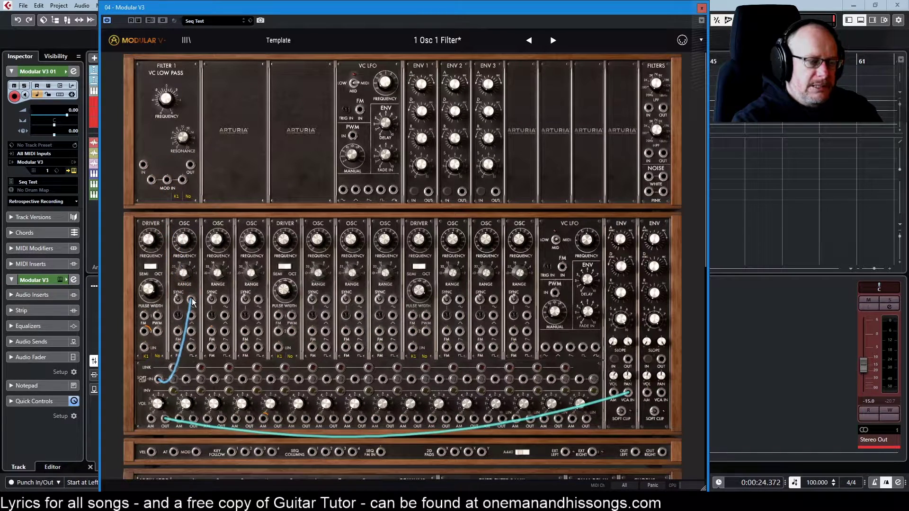
Repatch mixer channel 1 from the first oscillator's second, third and lowest waveform outputs in turn, leaving the lowest one connected
{"action": "left_click_drag", "start_coordinate": [192, 309], "coordinate": [159, 378]}
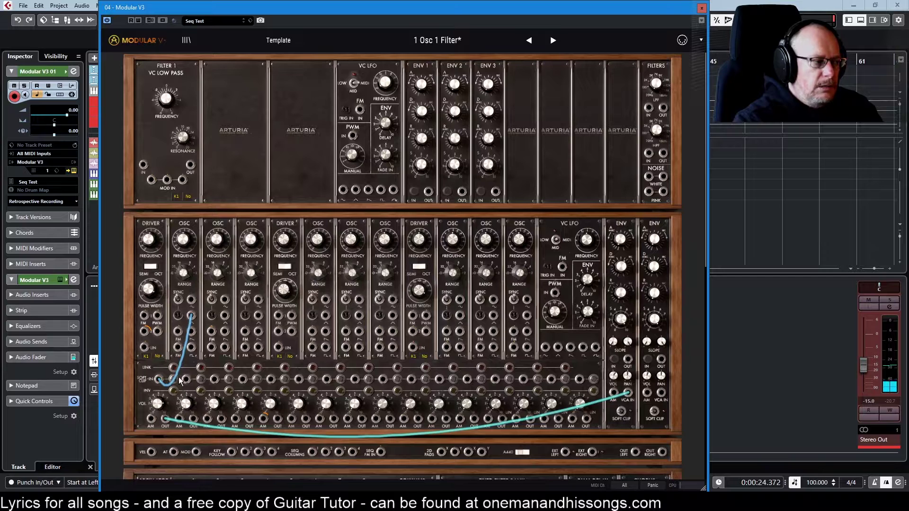
{"action": "left_click_drag", "start_coordinate": [191, 340], "coordinate": [160, 381]}
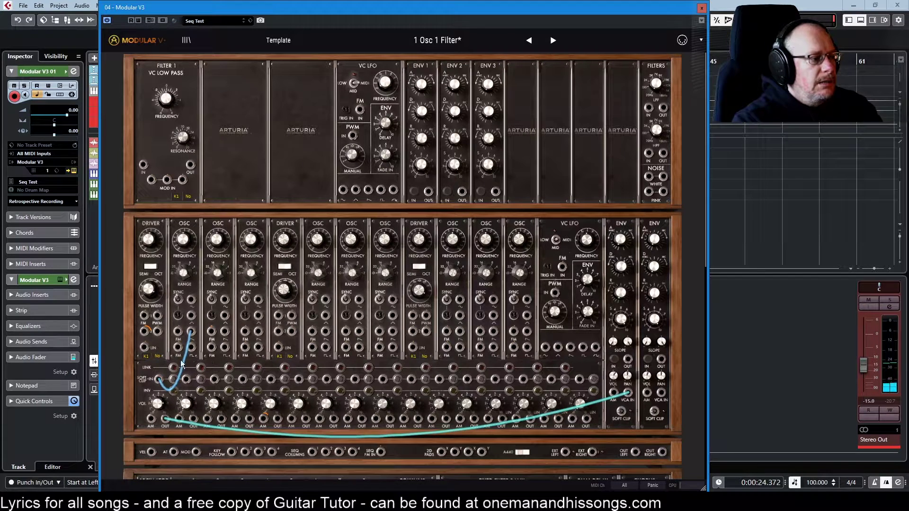
{"action": "left_click", "coordinate": [191, 349]}
{"action": "left_click_drag", "start_coordinate": [191, 331], "coordinate": [159, 382]}
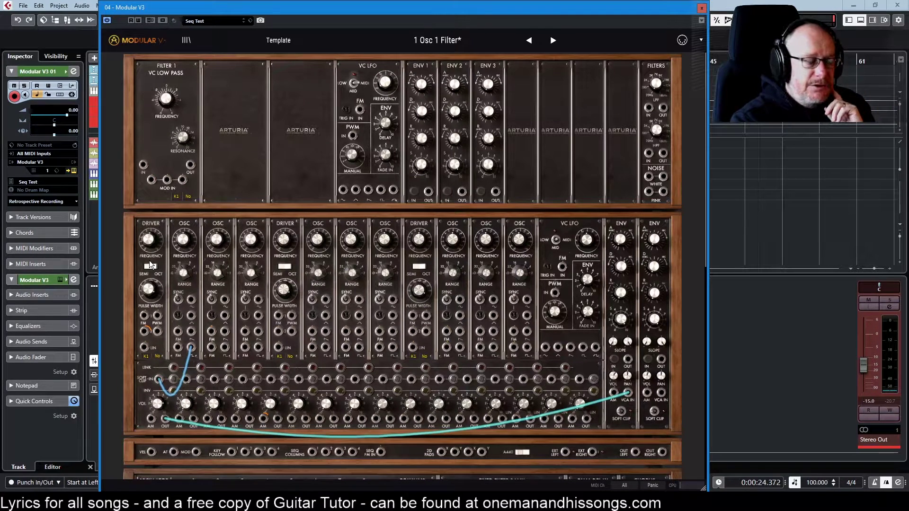
Vary the first driver's pulse width around 0.50
{"action": "left_click", "coordinate": [197, 358]}
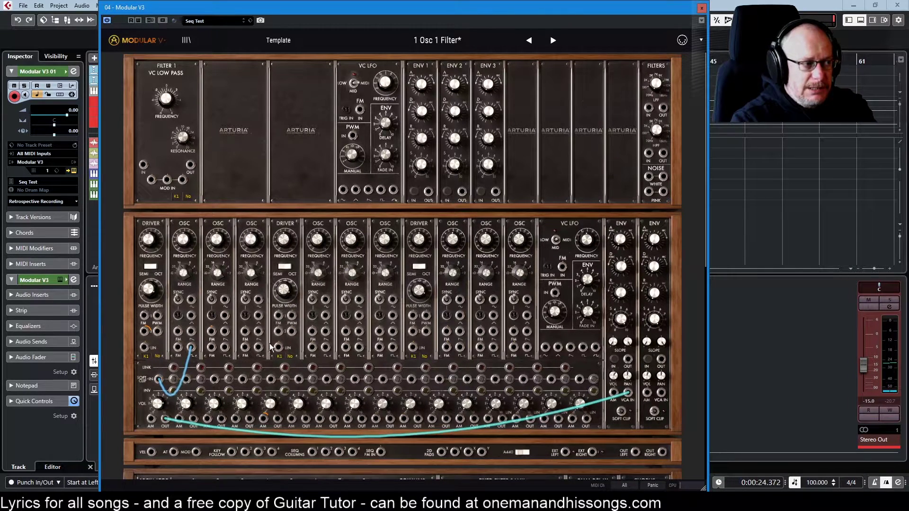
{"action": "mouse_move", "coordinate": [149, 292]}
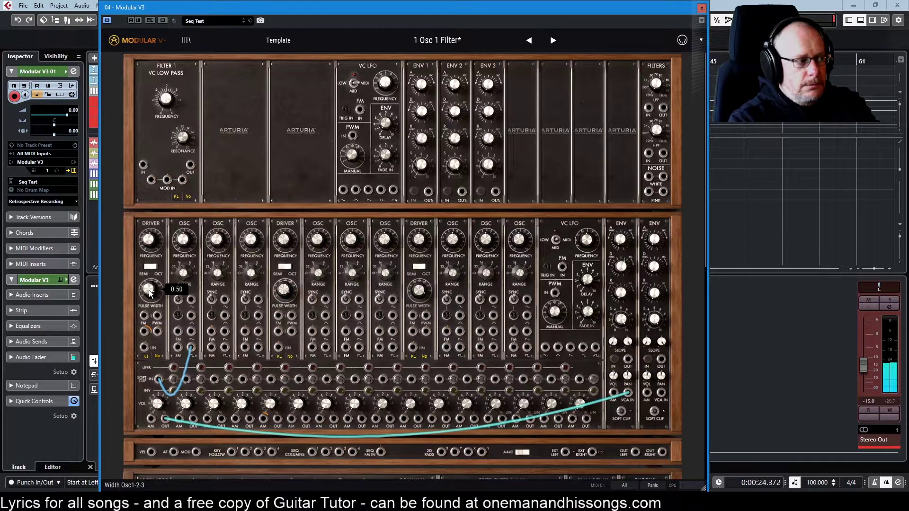
{"action": "mouse_move", "coordinate": [149, 288]}
{"action": "left_mouse_down"}
{"action": "mouse_move", "coordinate": [149, 310]}
{"action": "mouse_move", "coordinate": [150, 284]}
{"action": "left_mouse_up"}
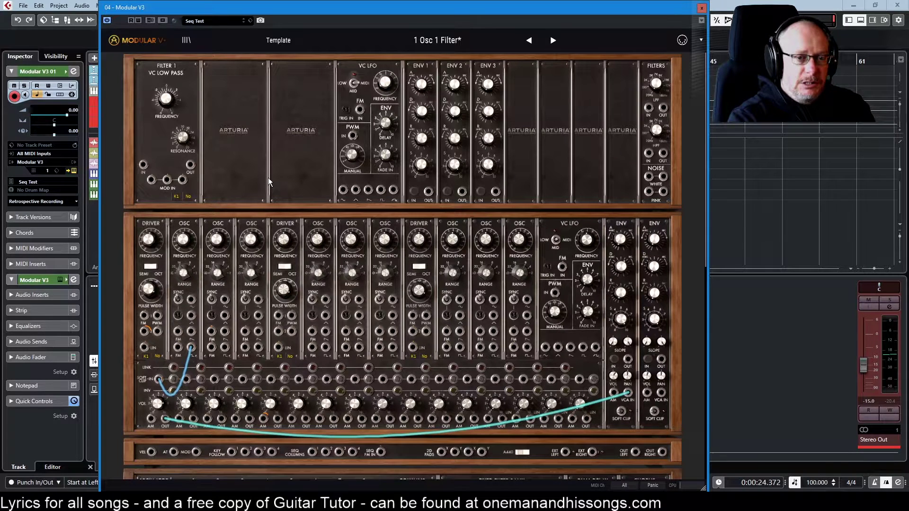
Switch to the browser to examine the Wikipedia waveform and pulse wave duty-cycle diagrams, and return to the synthesizer
{"action": "key", "text": "alt+Tab"}
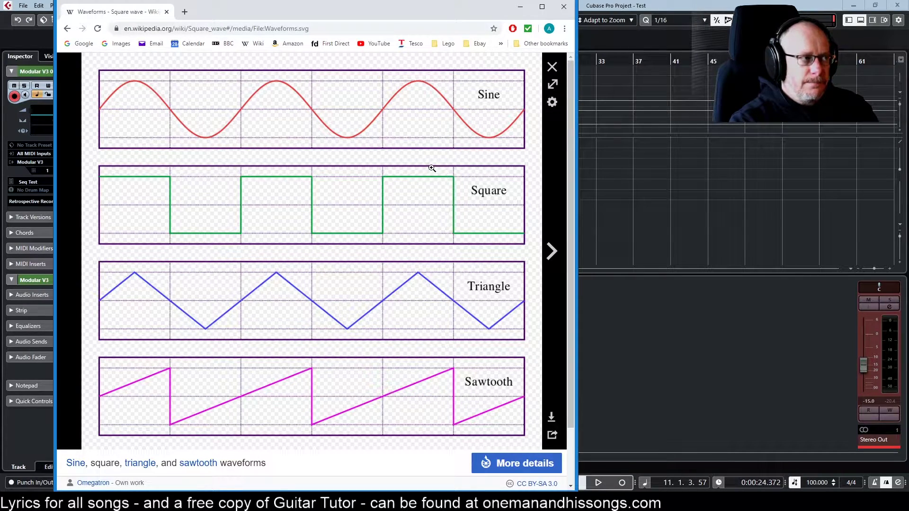
{"action": "key", "text": "Right"}
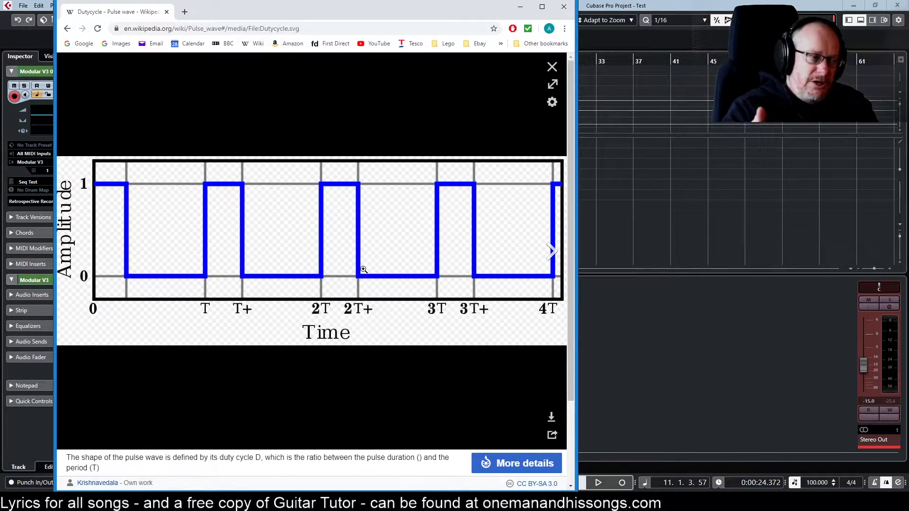
{"action": "left_click", "coordinate": [521, 6]}
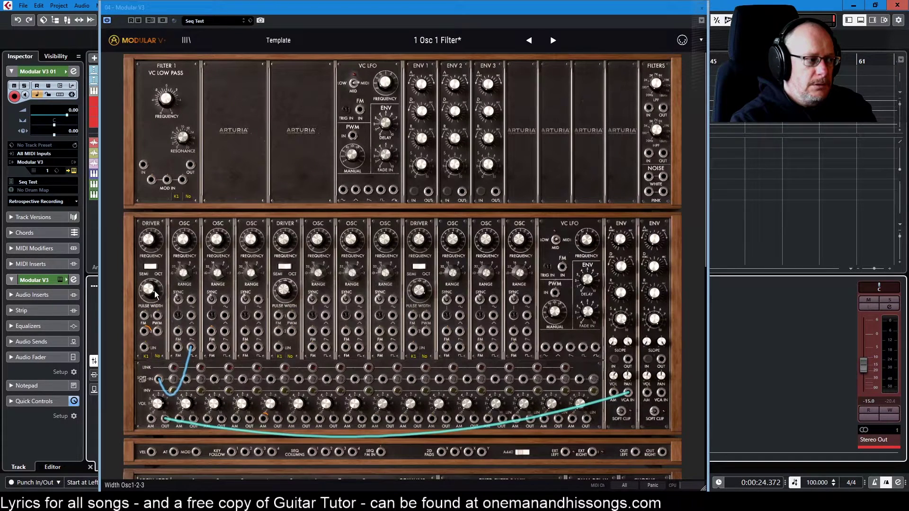
Sweep the first driver's pulse width from 0.50 down to 0.00 and back up to about 0.49
{"action": "mouse_move", "coordinate": [150, 294]}
{"action": "left_click_drag", "start_coordinate": [149, 289], "coordinate": [148, 293]}
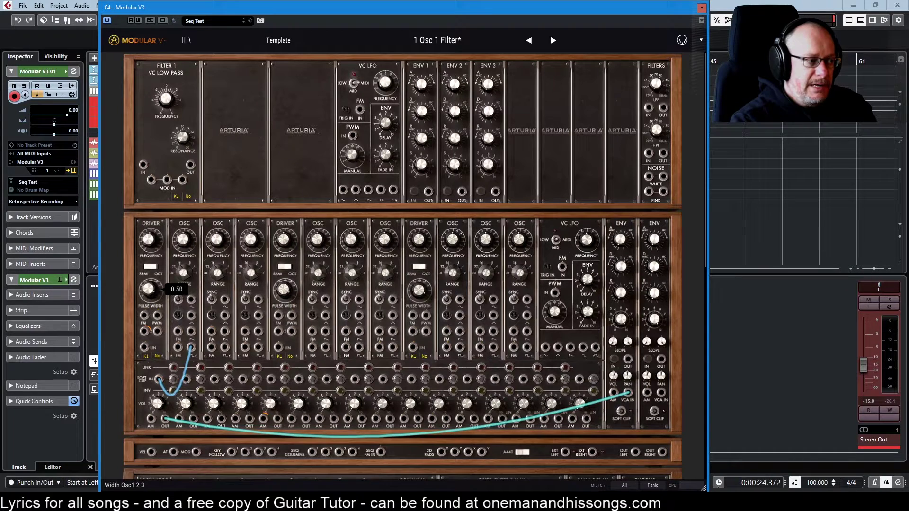
{"action": "left_click_drag", "start_coordinate": [148, 289], "coordinate": [154, 286]}
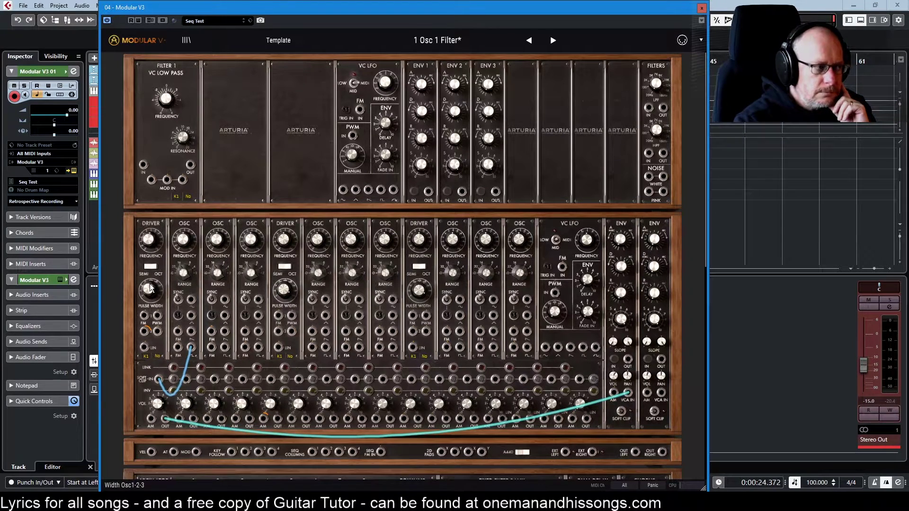
{"action": "mouse_move", "coordinate": [150, 288]}
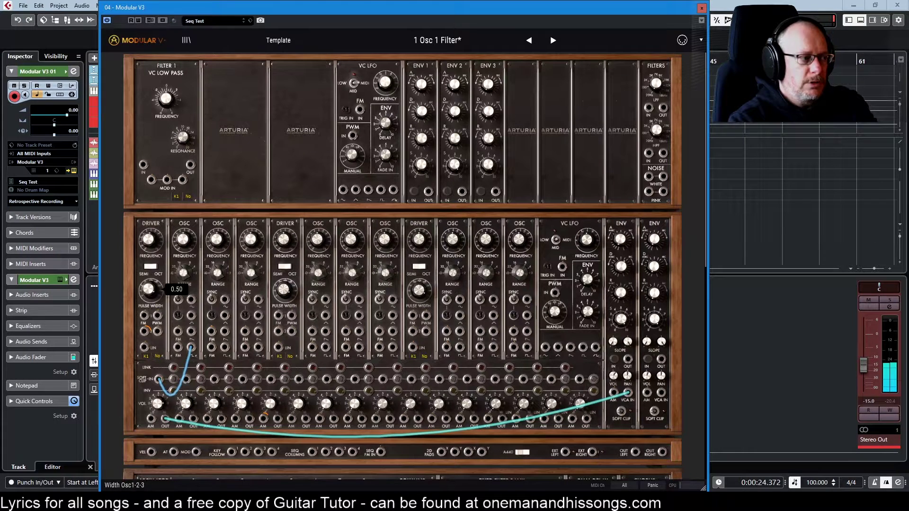
{"action": "scroll", "coordinate": [148, 290], "scroll_direction": "down", "scroll_amount": 1}
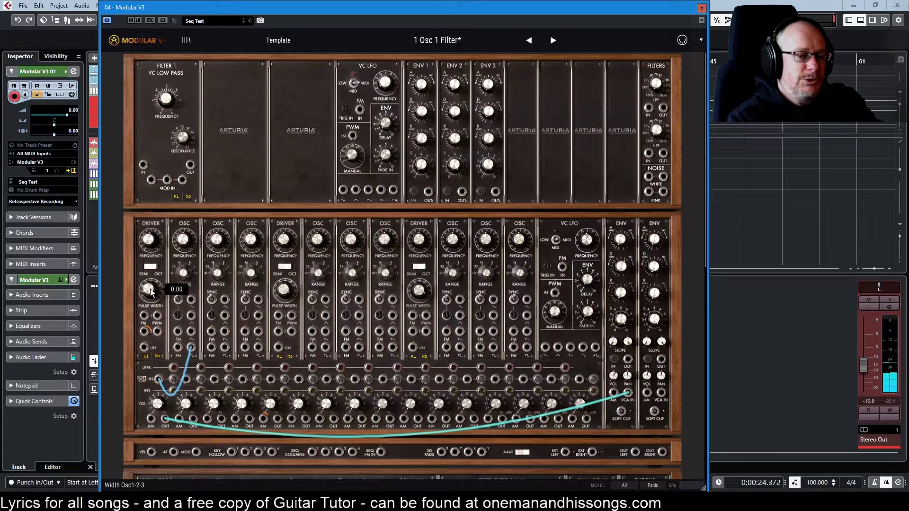
{"action": "mouse_move", "coordinate": [152, 296]}
{"action": "left_click_drag", "start_coordinate": [152, 296], "coordinate": [152, 286]}
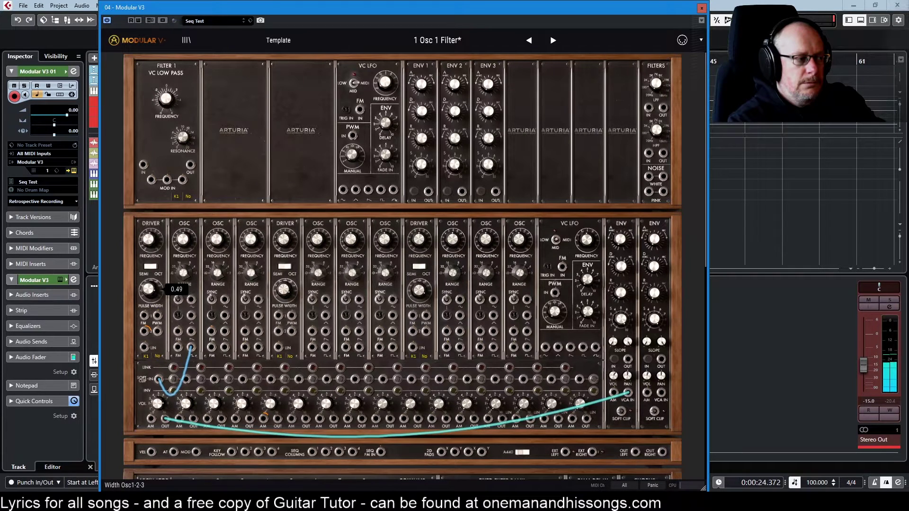
{"action": "left_click_drag", "start_coordinate": [152, 286], "coordinate": [152, 286]}
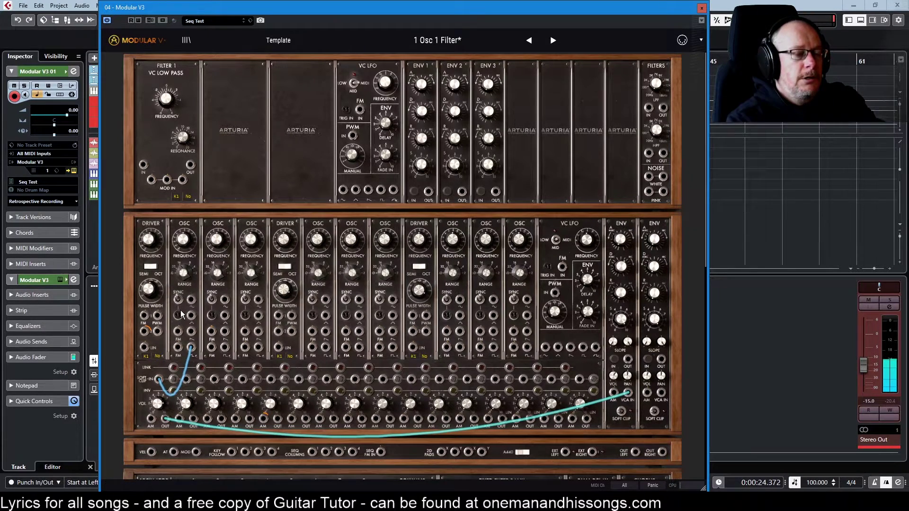
Patch the MOD wheel output into the first driver's upper PWM input
{"action": "mouse_move", "coordinate": [161, 410]}
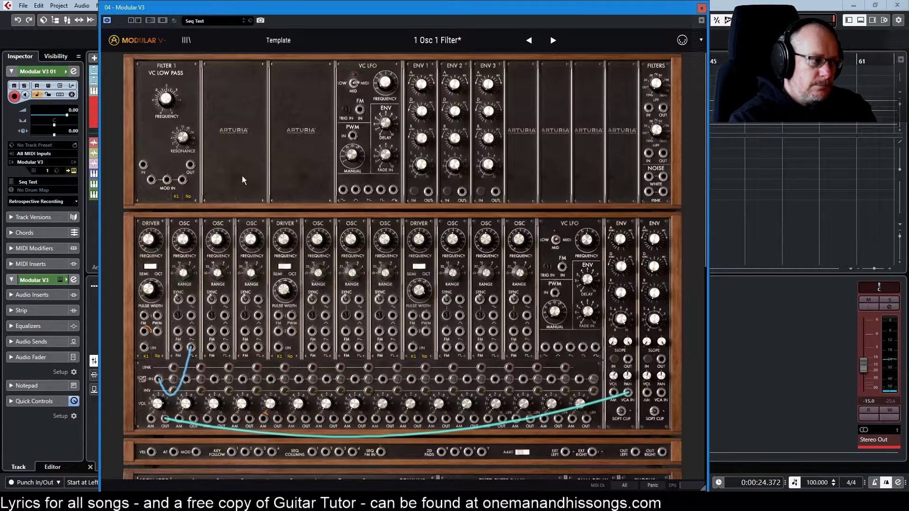
{"action": "mouse_move", "coordinate": [151, 296]}
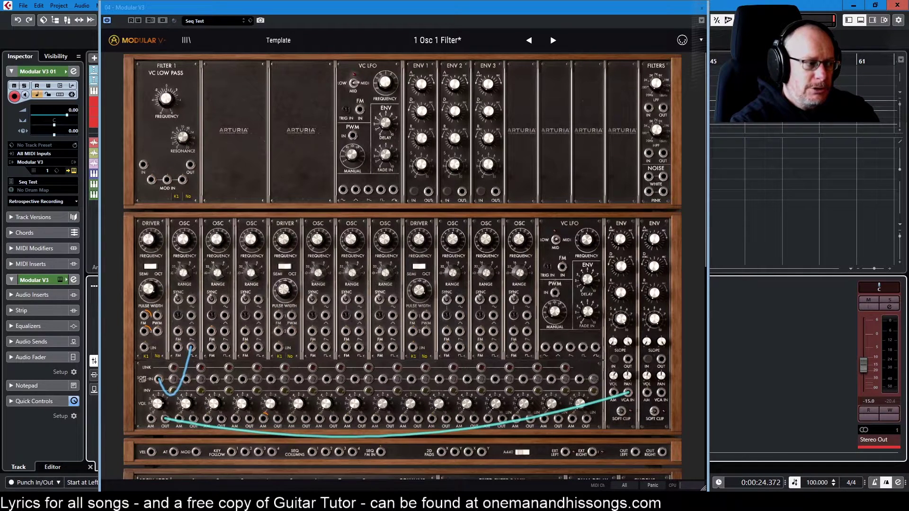
{"action": "left_click_drag", "start_coordinate": [197, 453], "coordinate": [158, 336]}
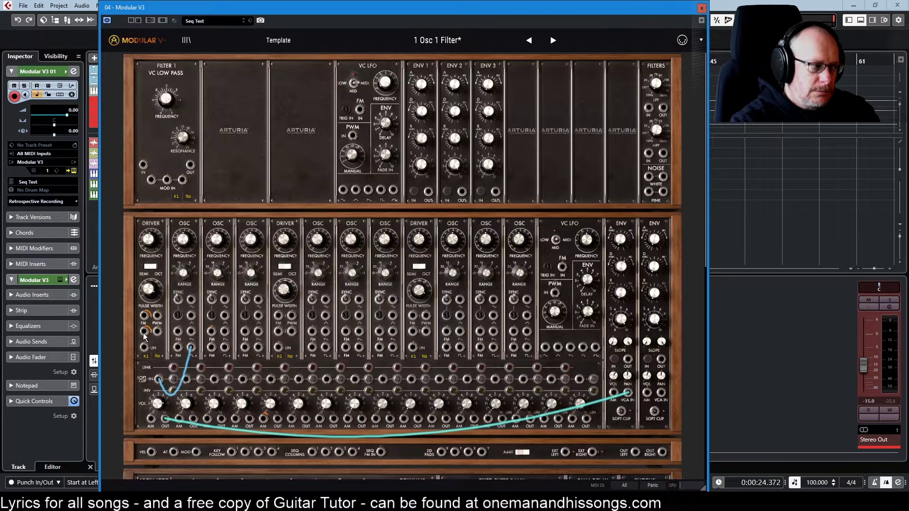
{"action": "mouse_move", "coordinate": [145, 338]}
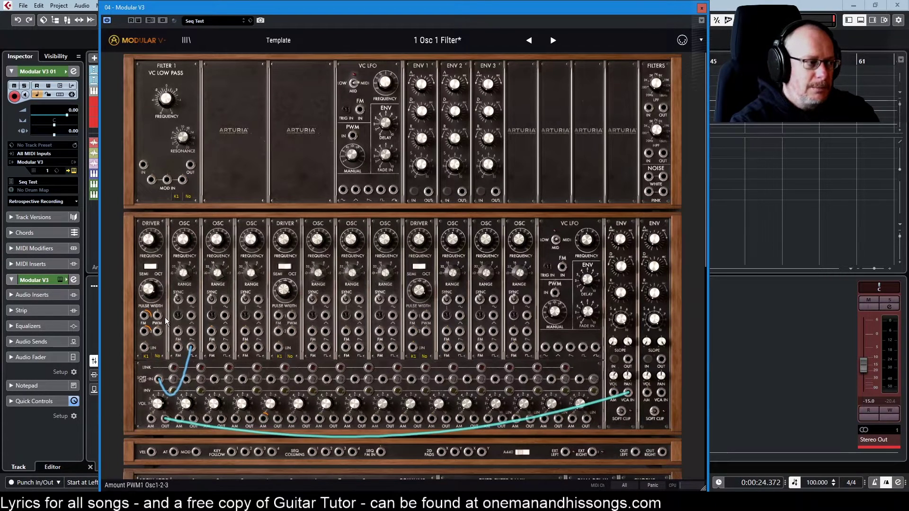
{"action": "mouse_move", "coordinate": [160, 316]}
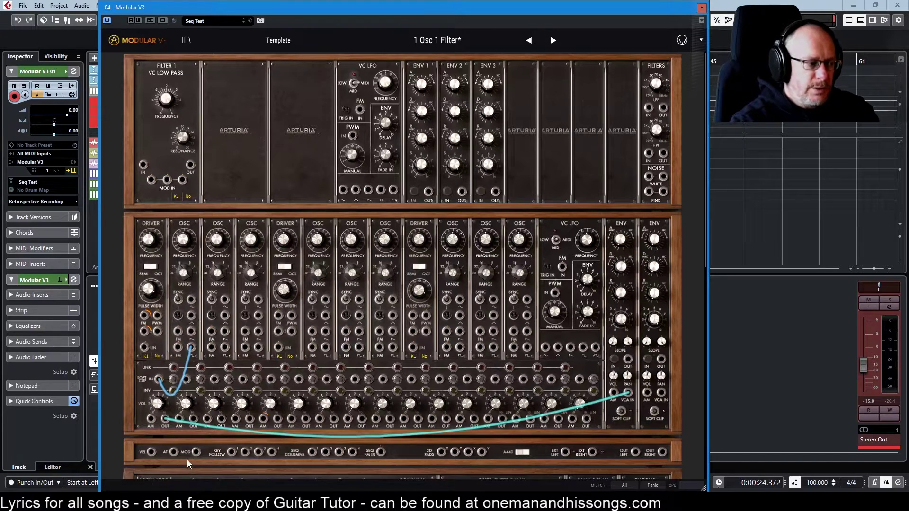
{"action": "left_click_drag", "start_coordinate": [195, 452], "coordinate": [159, 316]}
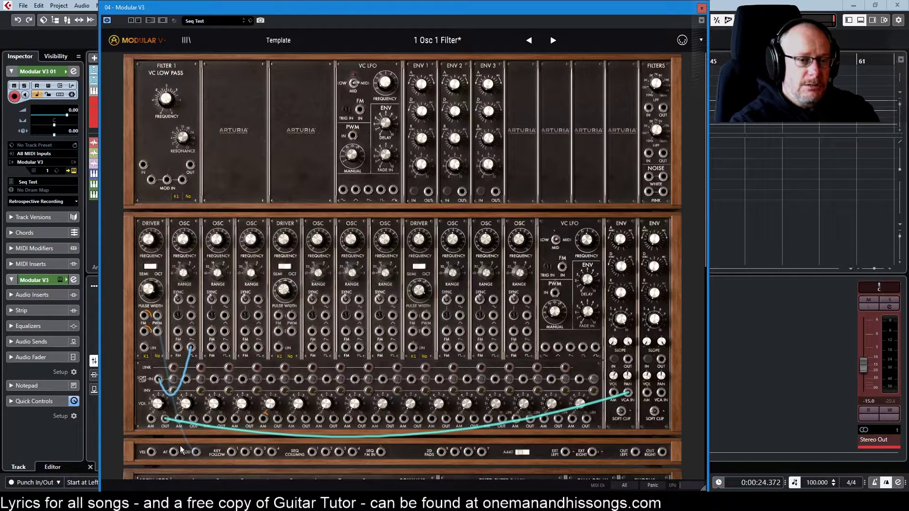
Vary the first driver's pulse width setting with the MOD wheel patched into its upper PWM input
{"action": "mouse_move", "coordinate": [148, 293]}
{"action": "left_click_drag", "start_coordinate": [148, 289], "coordinate": [148, 326]}
{"action": "left_click_drag", "start_coordinate": [148, 289], "coordinate": [148, 317]}
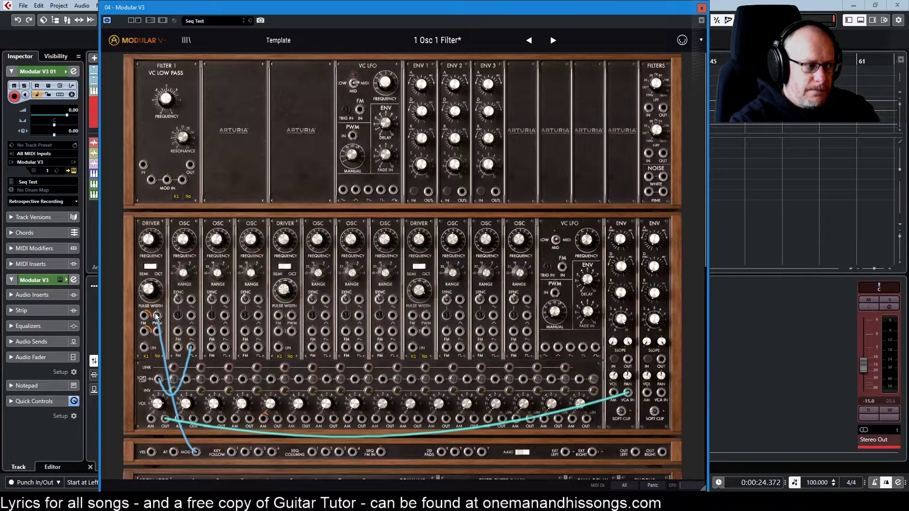
Adjust the modulation amount on the first driver's upper PWM input, trying 0.1620, 0.0981 and 0.2260
{"action": "mouse_move", "coordinate": [159, 315]}
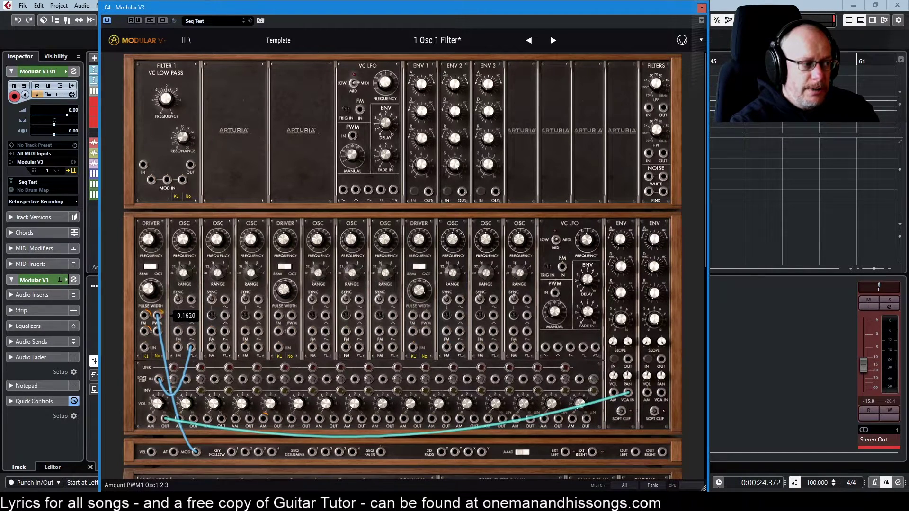
{"action": "mouse_move", "coordinate": [157, 316]}
{"action": "left_mouse_down"}
{"action": "mouse_move", "coordinate": [157, 341]}
{"action": "mouse_move", "coordinate": [157, 316]}
{"action": "left_mouse_up"}
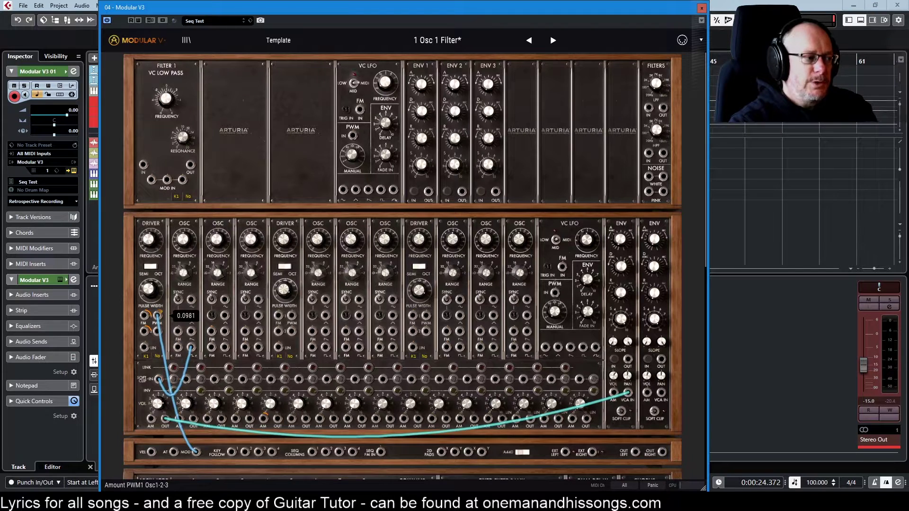
{"action": "mouse_move", "coordinate": [150, 293]}
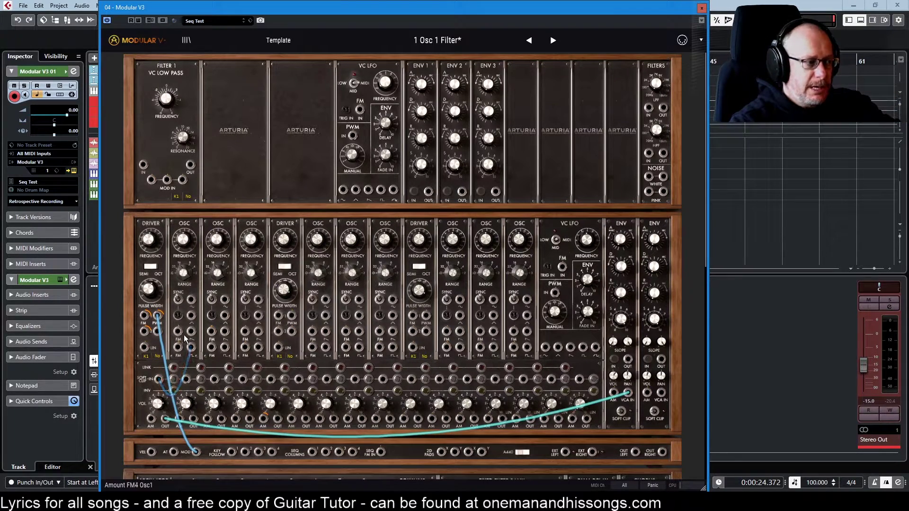
{"action": "left_click_drag", "start_coordinate": [163, 318], "coordinate": [162, 315]}
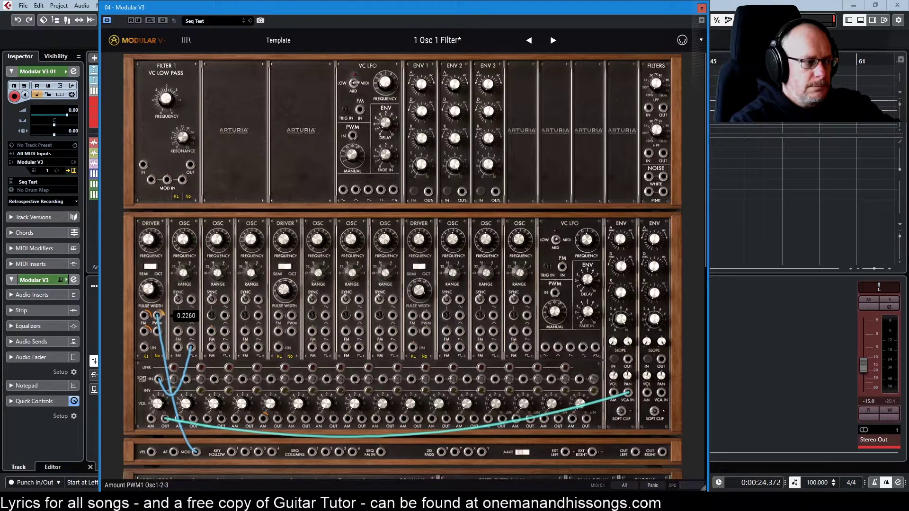
{"action": "left_click_drag", "start_coordinate": [163, 315], "coordinate": [162, 315]}
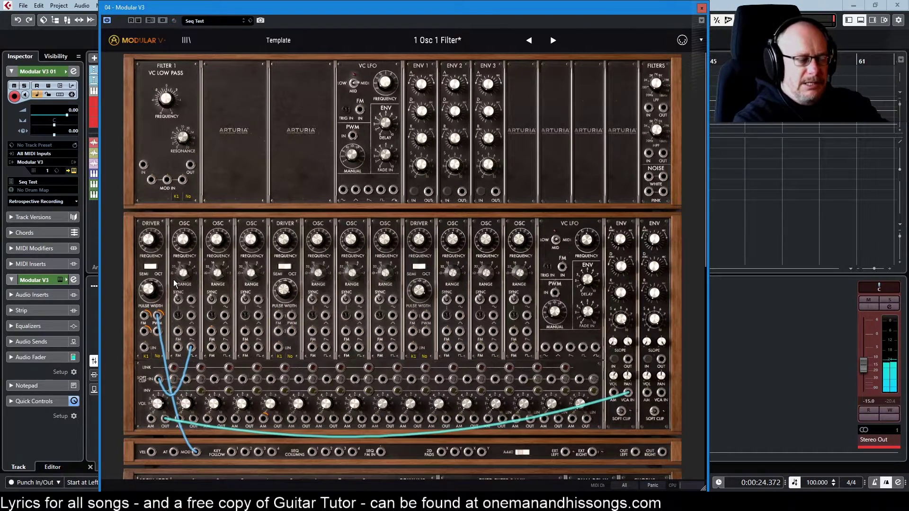
{"action": "left_click_drag", "start_coordinate": [158, 316], "coordinate": [158, 310]}
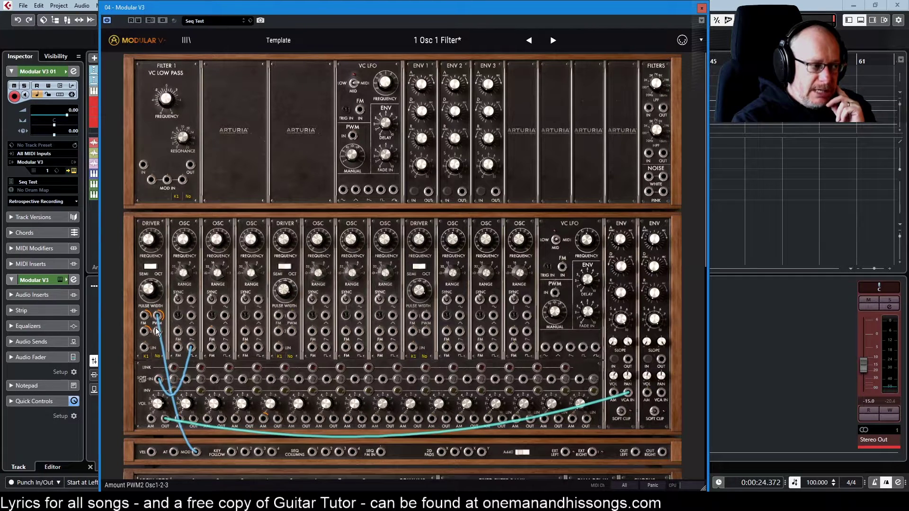
Move the MOD wheel cable to the first driver's lower PWM input and on to its lower FM input, and vary the FM amount
{"action": "left_click_drag", "start_coordinate": [161, 331], "coordinate": [157, 332]}
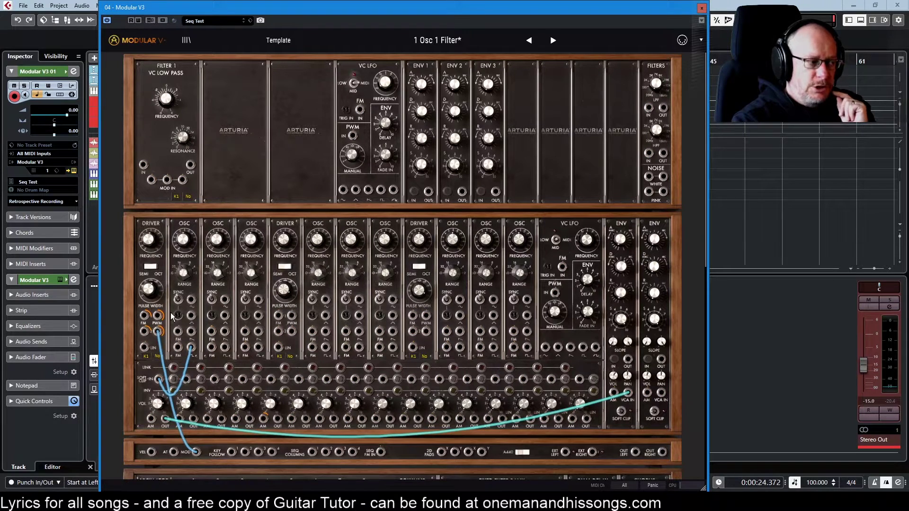
{"action": "mouse_move", "coordinate": [161, 315]}
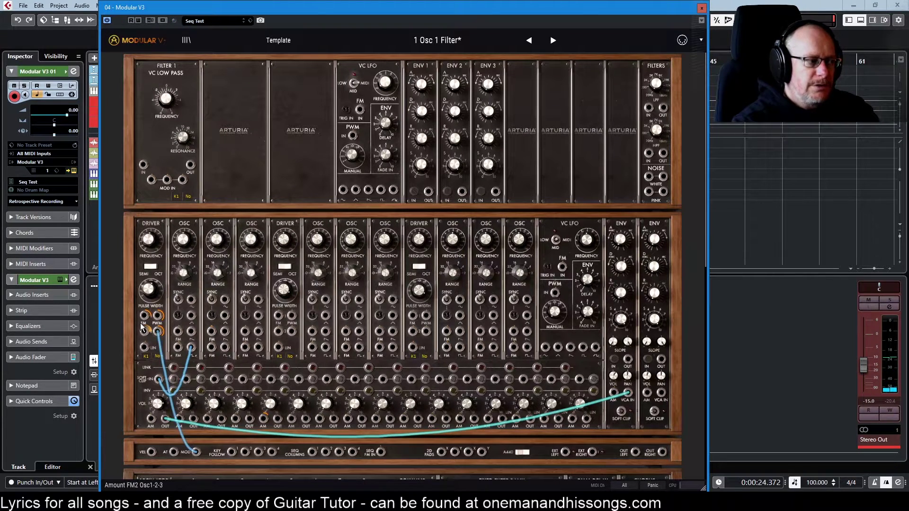
{"action": "left_click_drag", "start_coordinate": [158, 332], "coordinate": [144, 331]}
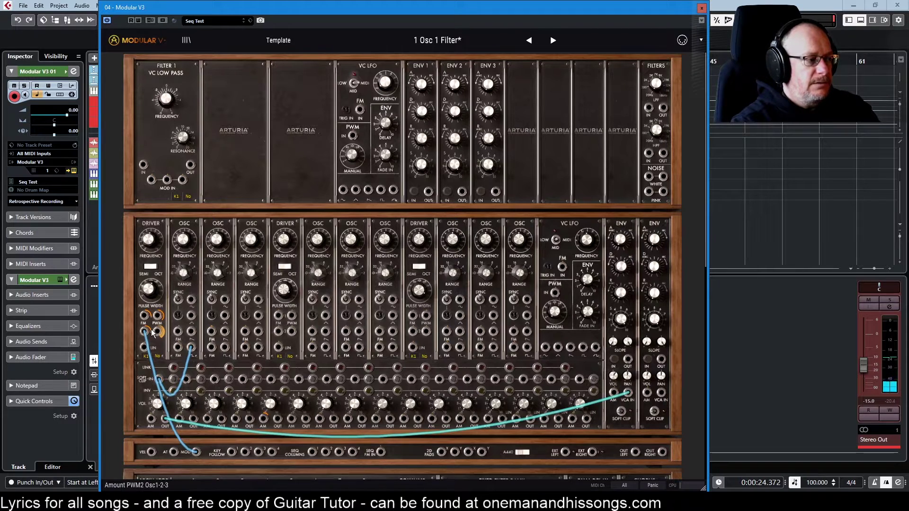
{"action": "left_click_drag", "start_coordinate": [149, 332], "coordinate": [149, 310]}
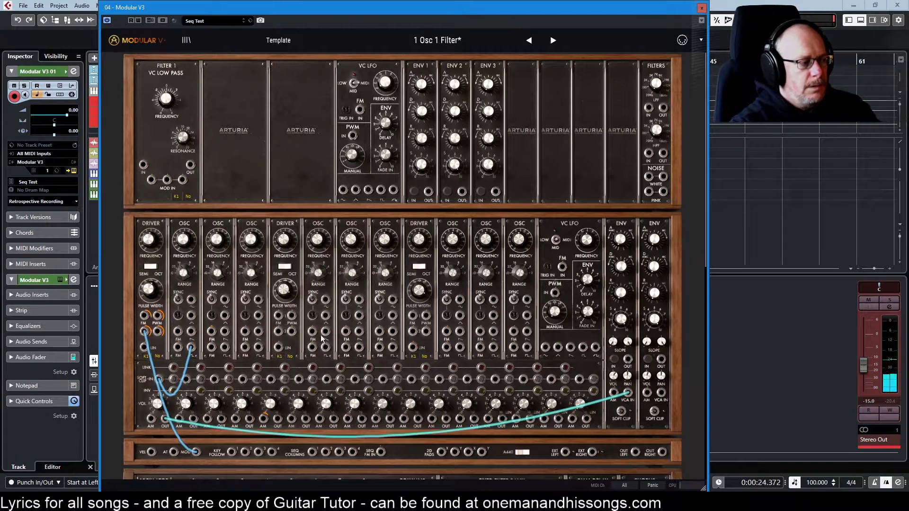
Patch the MOD wheel output into the first driver's lower PWM input as well, alongside its FM connection
{"action": "left_click_drag", "start_coordinate": [196, 451], "coordinate": [157, 332]}
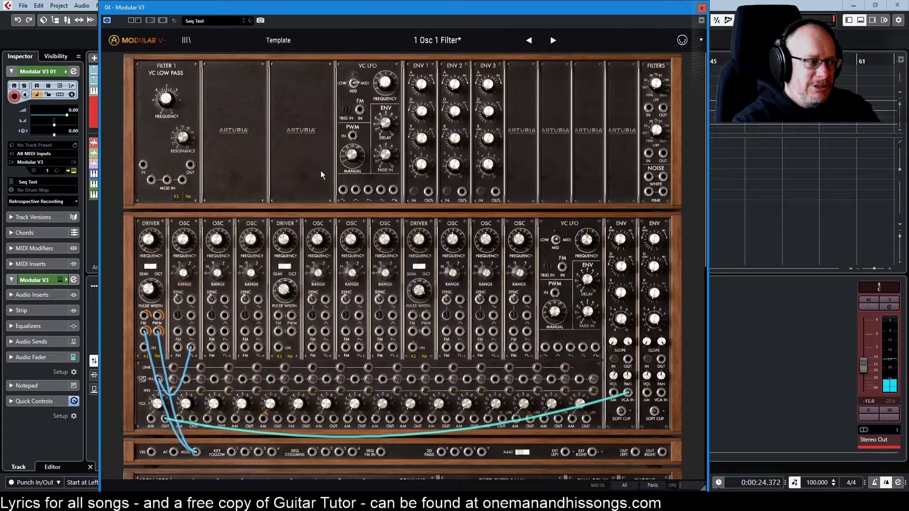
{"action": "mouse_move", "coordinate": [146, 332]}
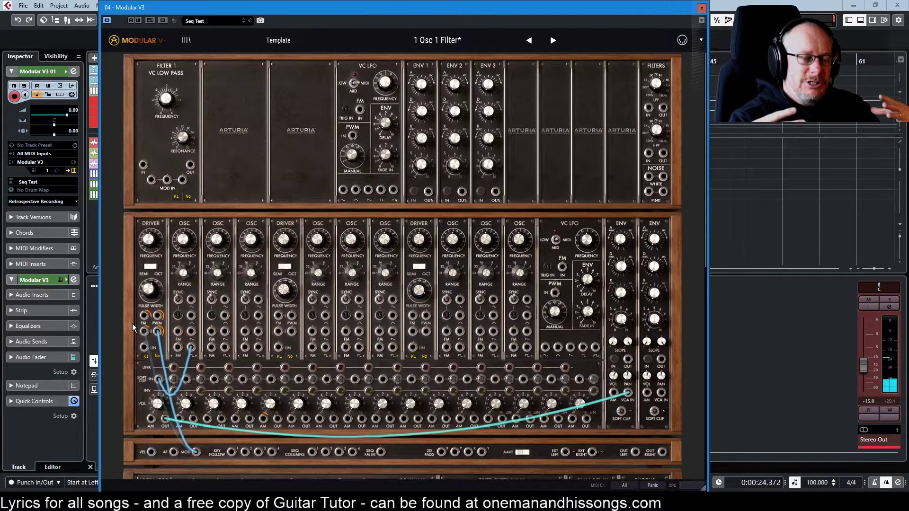
{"action": "left_click_drag", "start_coordinate": [144, 330], "coordinate": [195, 452]}
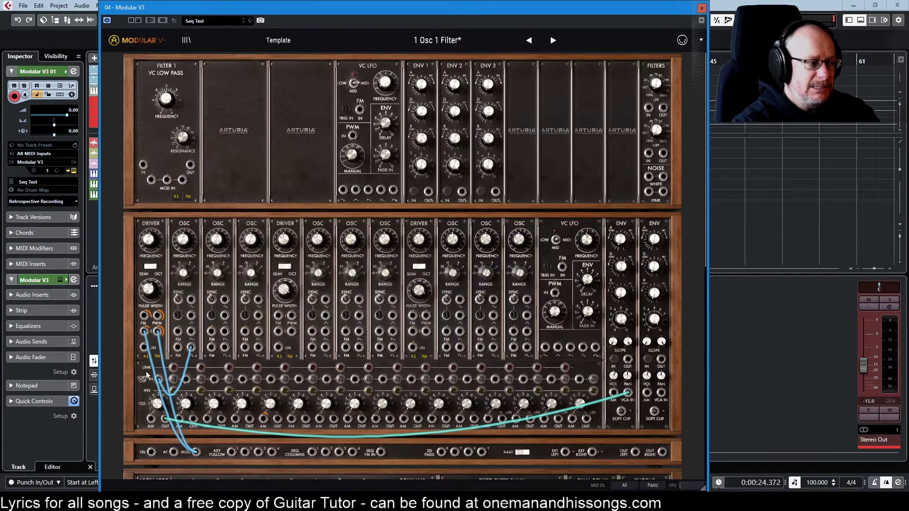
Remove both MOD wheel cables from the first driver's lower PWM and FM inputs
{"action": "left_click_drag", "start_coordinate": [158, 330], "coordinate": [208, 230]}
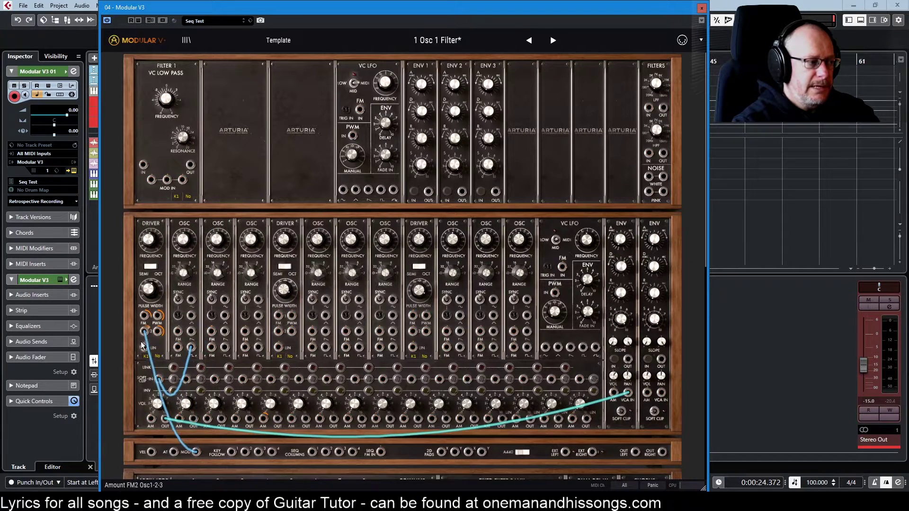
{"action": "left_click_drag", "start_coordinate": [145, 335], "coordinate": [234, 153]}
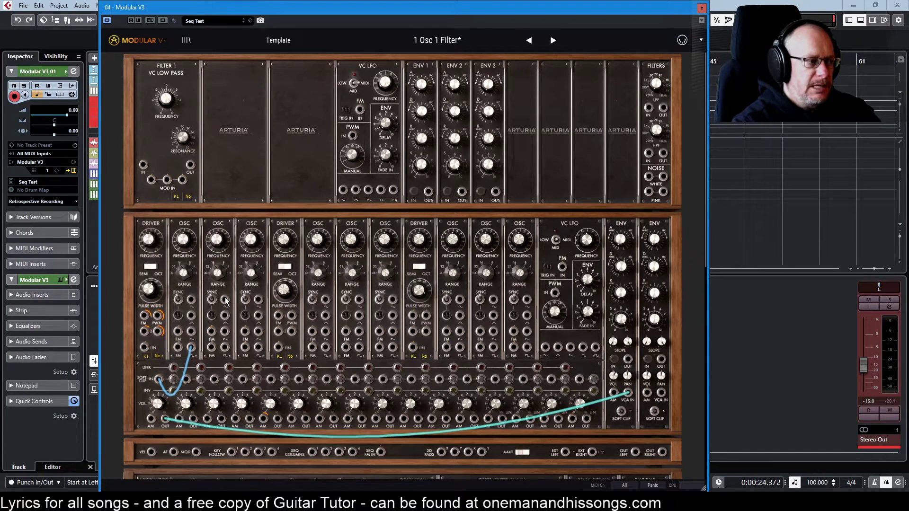
Patch the second oscillator's uppermost waveform output into the second mixer channel and link mixer channels 1 and 2
{"action": "left_click_drag", "start_coordinate": [226, 299], "coordinate": [185, 379]}
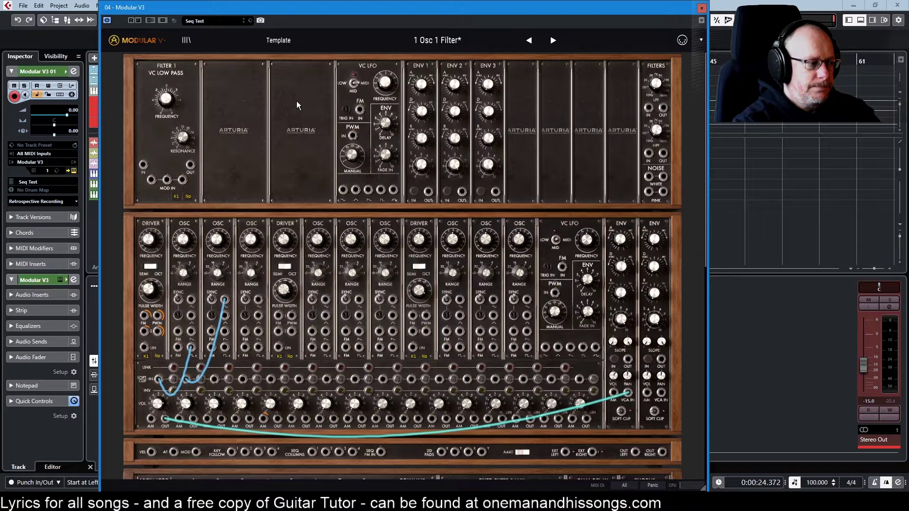
{"action": "mouse_move", "coordinate": [194, 421]}
{"action": "left_mouse_down"}
{"action": "mouse_move", "coordinate": [165, 419]}
{"action": "mouse_move", "coordinate": [194, 419]}
{"action": "left_mouse_up"}
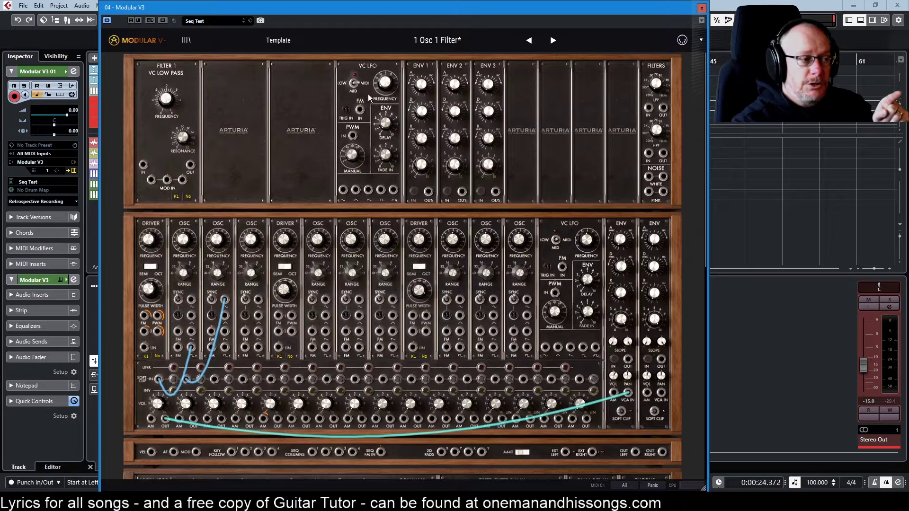
{"action": "left_click_drag", "start_coordinate": [159, 427], "coordinate": [159, 427]}
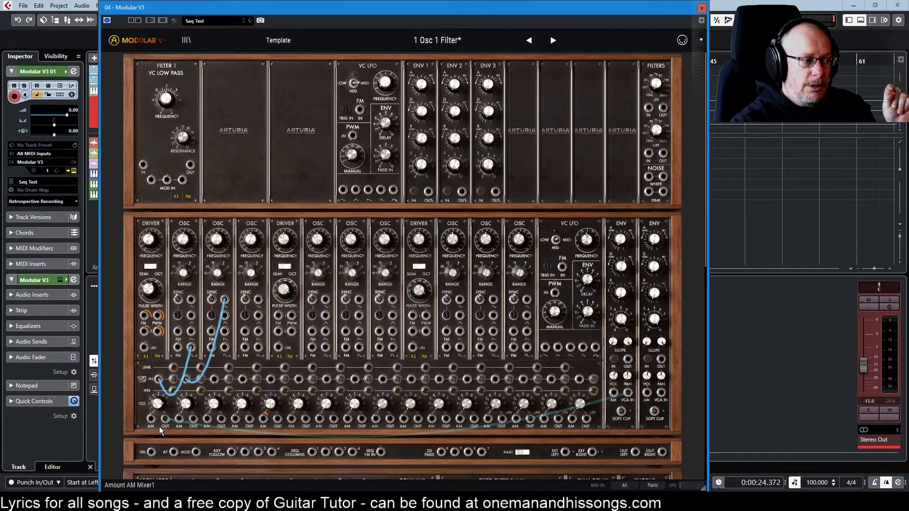
{"action": "left_click", "coordinate": [174, 369]}
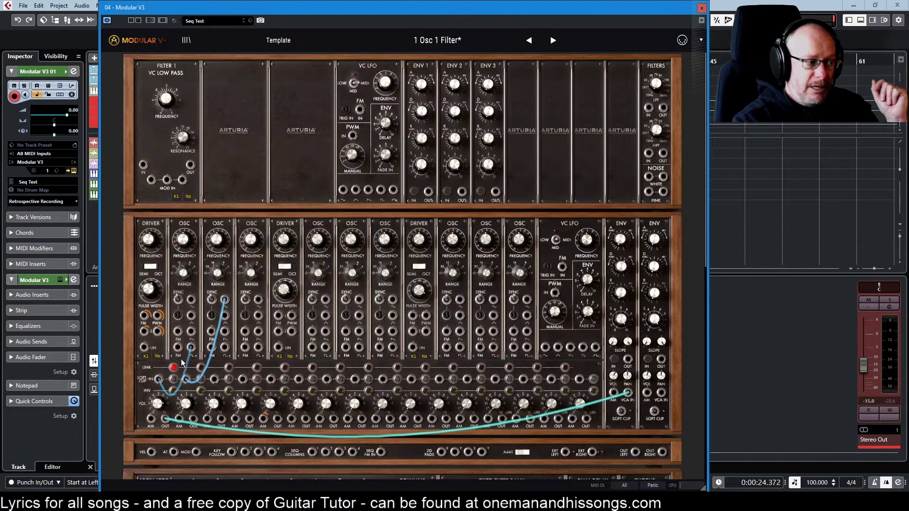
Vary the volume of the linked second mixer channel, including down to -100 dB, to balance the two oscillators
{"action": "left_click_drag", "start_coordinate": [159, 378], "coordinate": [160, 393]}
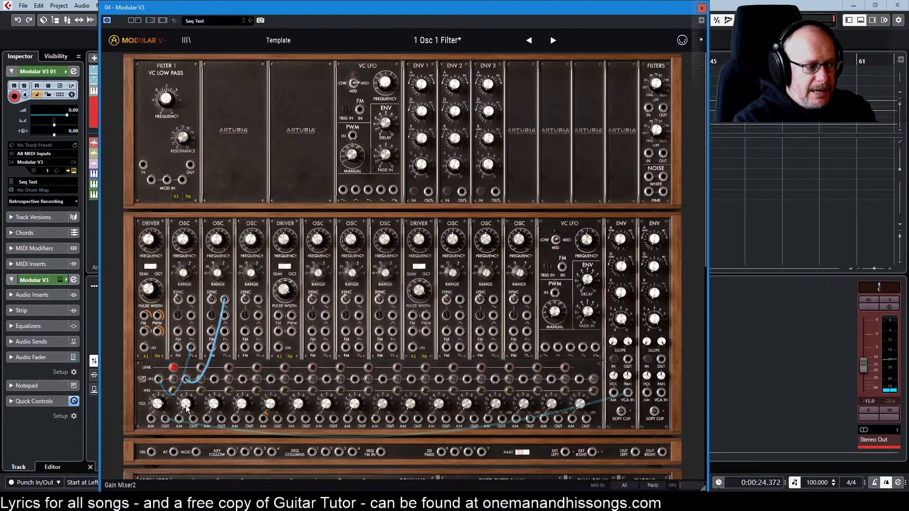
{"action": "mouse_move", "coordinate": [185, 405]}
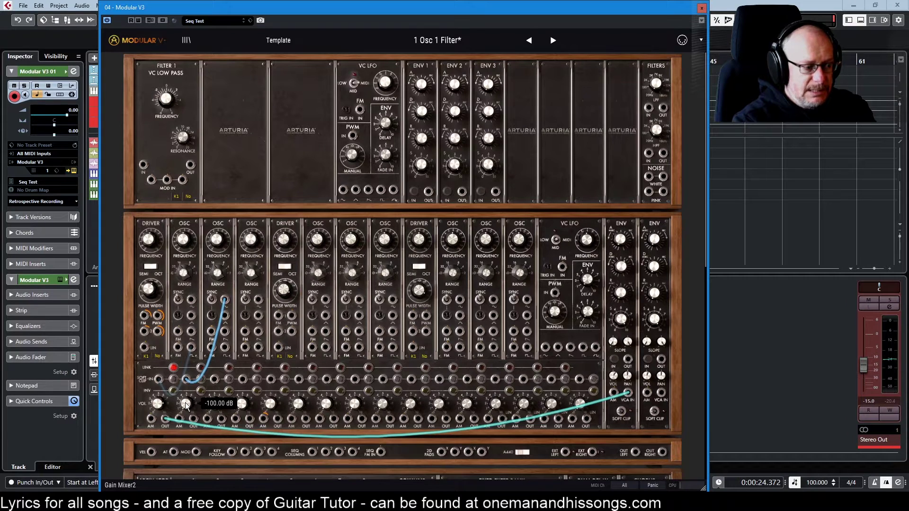
{"action": "left_click_drag", "start_coordinate": [185, 405], "coordinate": [157, 404]}
{"action": "left_click_drag", "start_coordinate": [186, 404], "coordinate": [159, 406]}
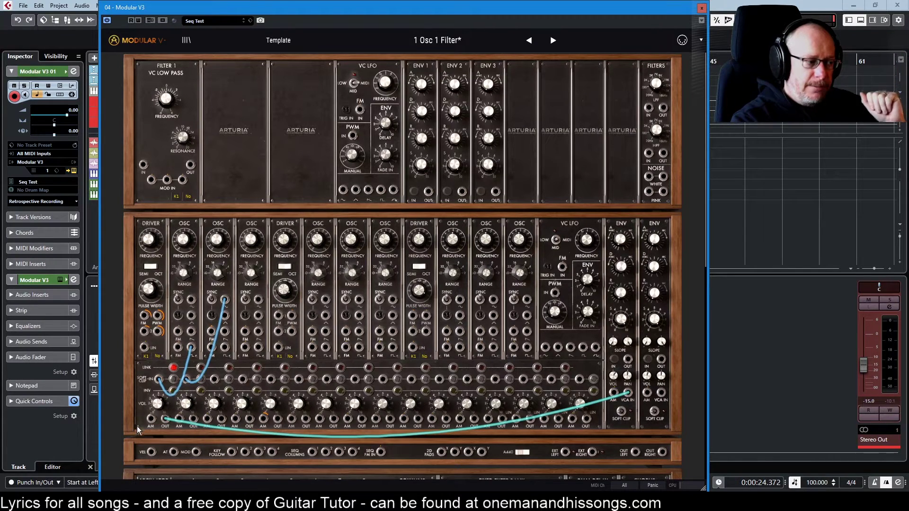
{"action": "left_click", "coordinate": [186, 405]}
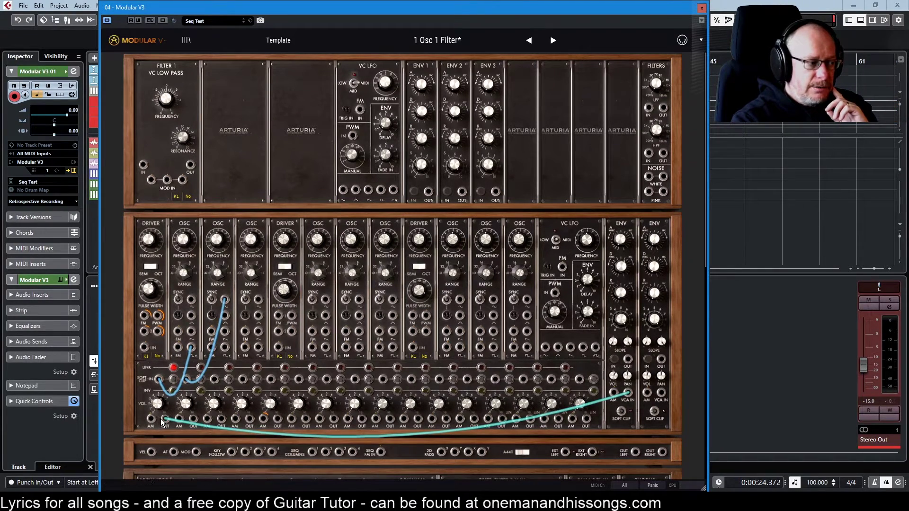
Repatch the first VCA input from mixer channel 1's output to channel 2's output, and reconnect channel 1's output
{"action": "left_click_drag", "start_coordinate": [628, 396], "coordinate": [573, 284]}
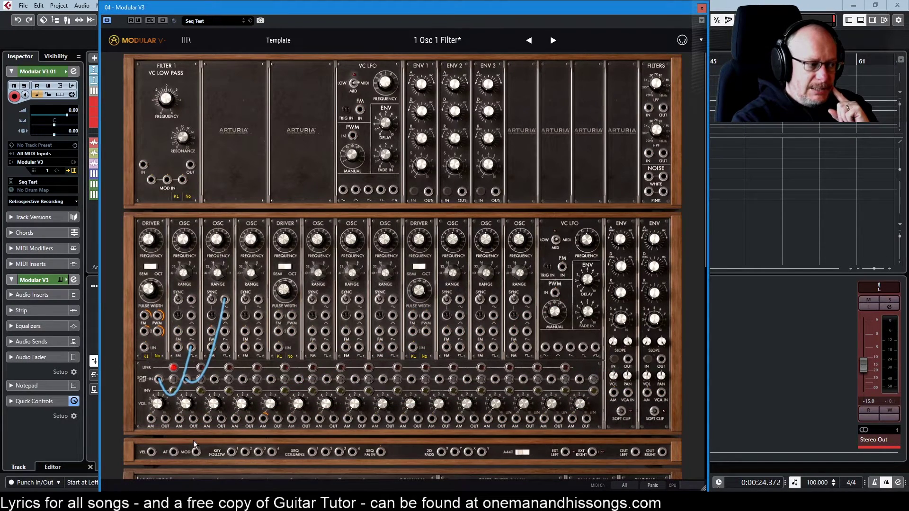
{"action": "left_click_drag", "start_coordinate": [193, 418], "coordinate": [628, 394]}
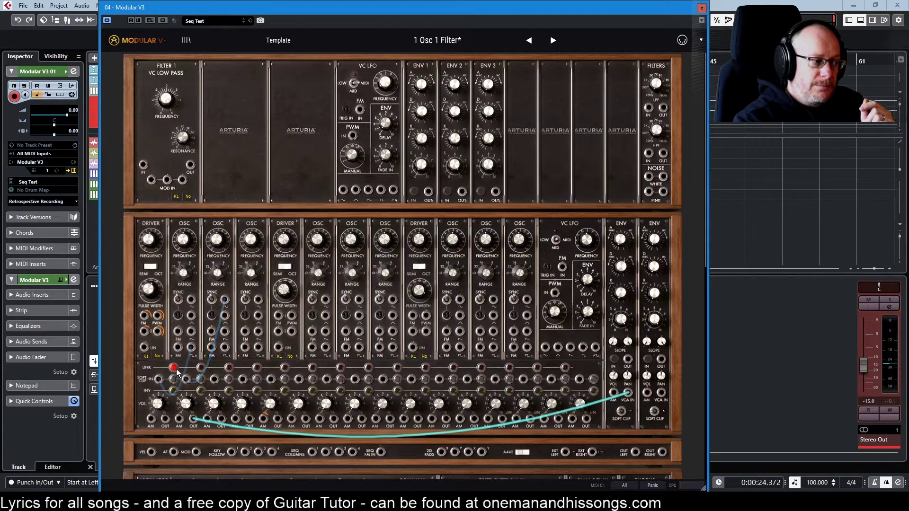
{"action": "left_click_drag", "start_coordinate": [167, 420], "coordinate": [629, 399]}
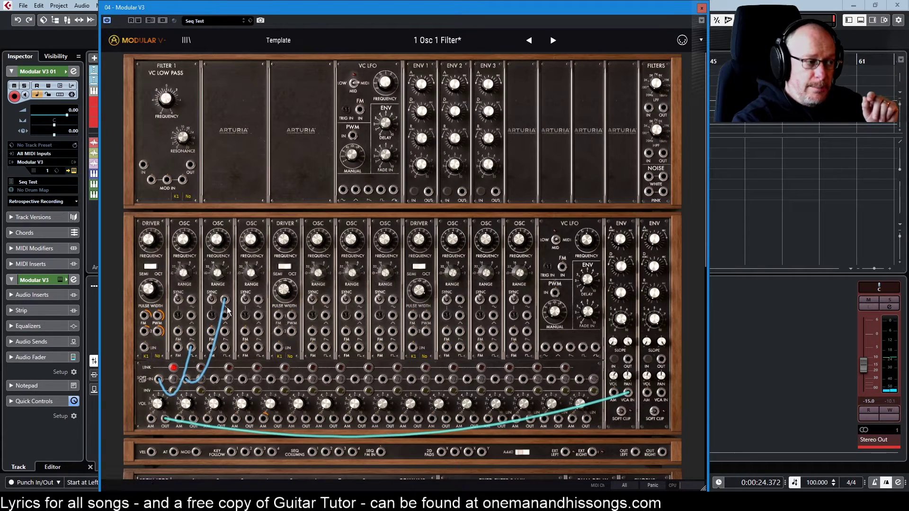
Vary the second mixer channel's volume, and unlink and relink mixer channels 1 and 2 to compare the sound
{"action": "mouse_move", "coordinate": [191, 408]}
{"action": "left_click_drag", "start_coordinate": [185, 403], "coordinate": [165, 406]}
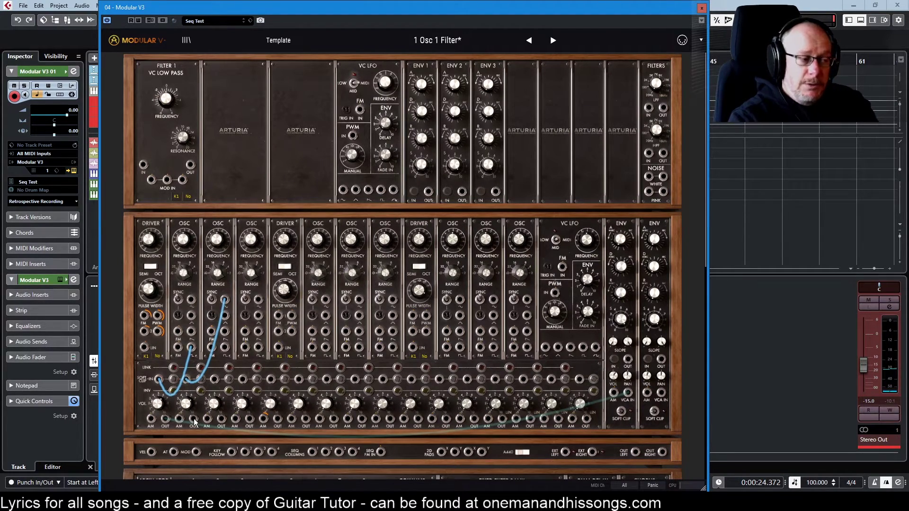
{"action": "left_click_drag", "start_coordinate": [198, 422], "coordinate": [164, 419]}
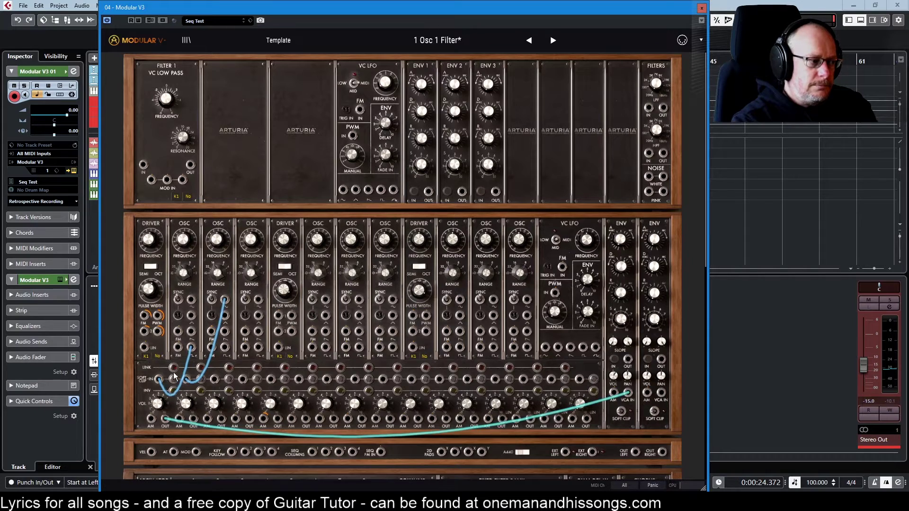
{"action": "left_click", "coordinate": [175, 368]}
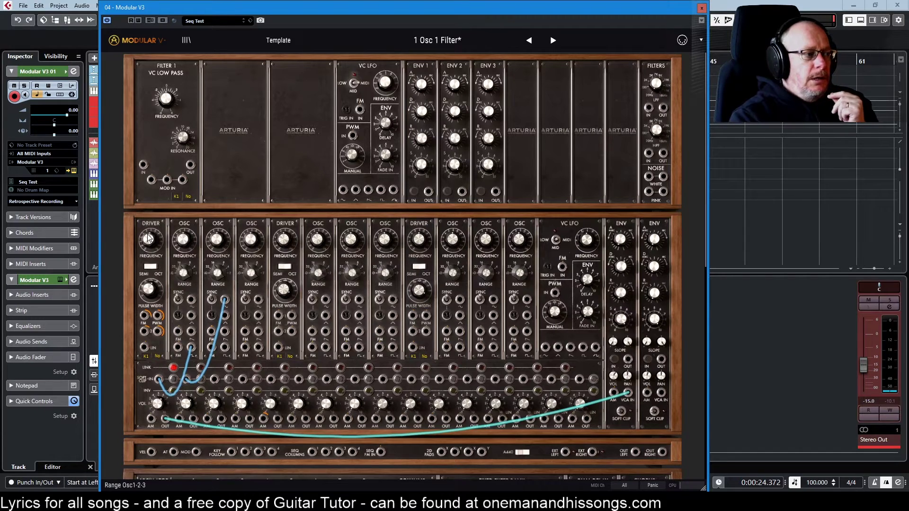
Vary the first driver's frequency, and detune the first oscillator via +1 semitone to +0 semitones with fine tuning at 1.0024
{"action": "mouse_move", "coordinate": [150, 244]}
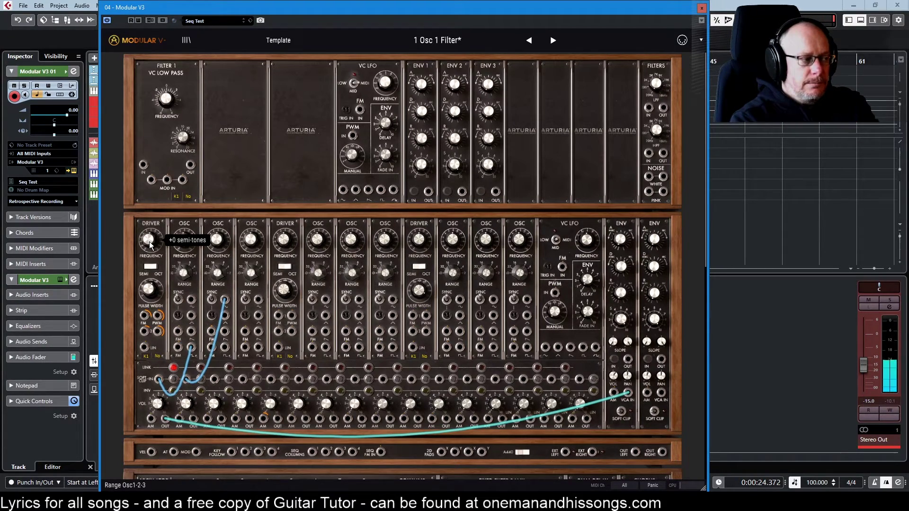
{"action": "left_click_drag", "start_coordinate": [151, 243], "coordinate": [150, 243]}
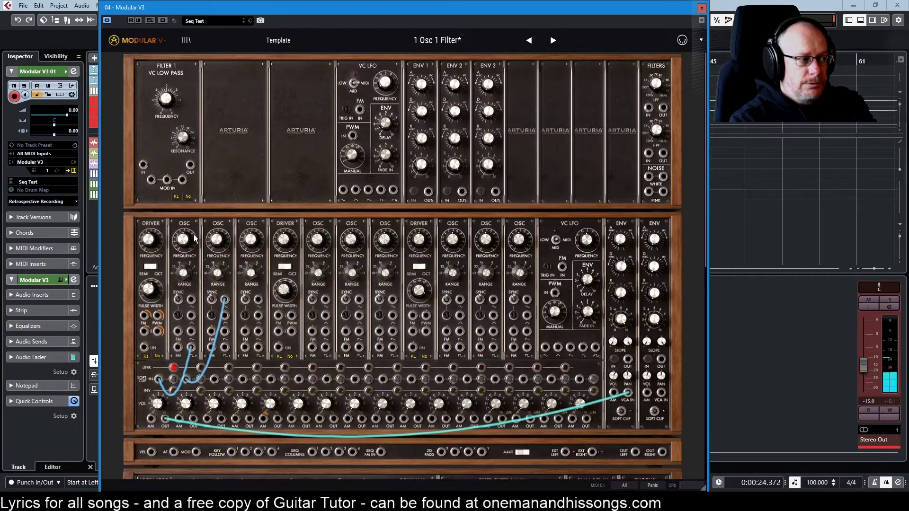
{"action": "mouse_move", "coordinate": [184, 239]}
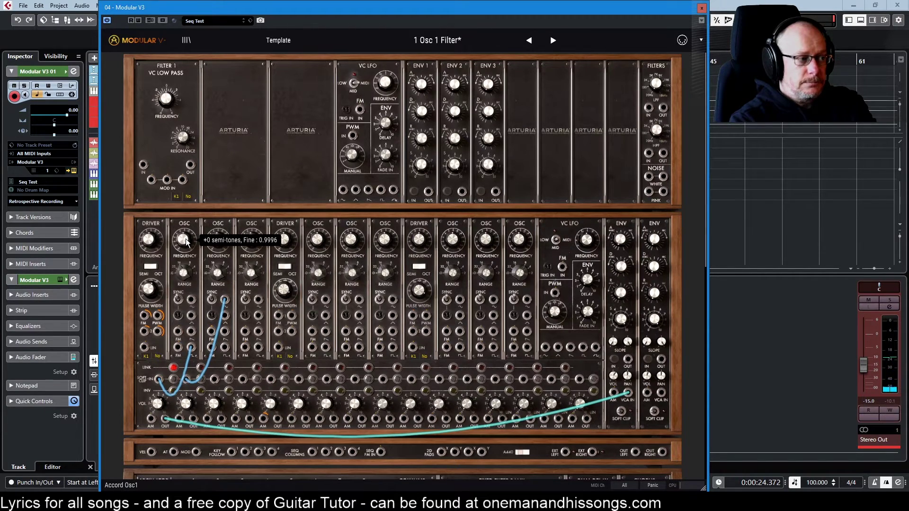
{"action": "left_click_drag", "start_coordinate": [183, 240], "coordinate": [184, 242]}
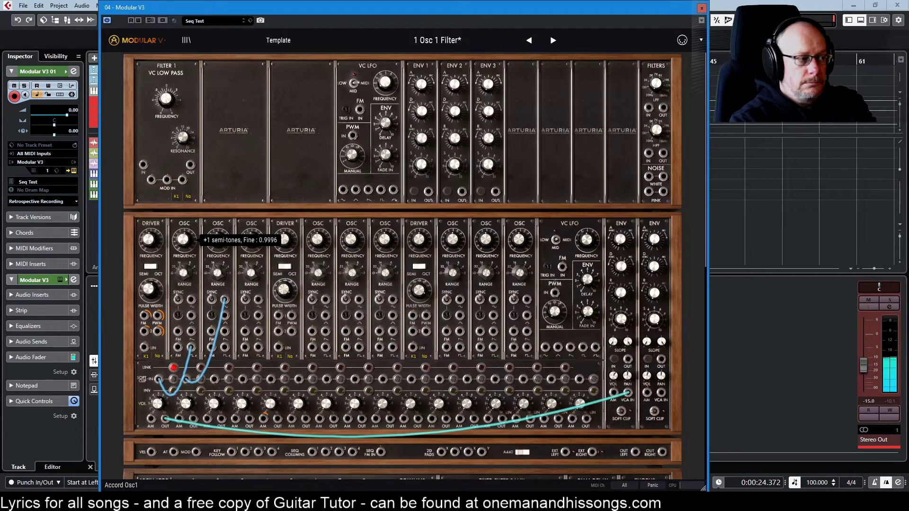
{"action": "left_click_drag", "start_coordinate": [184, 240], "coordinate": [183, 235]}
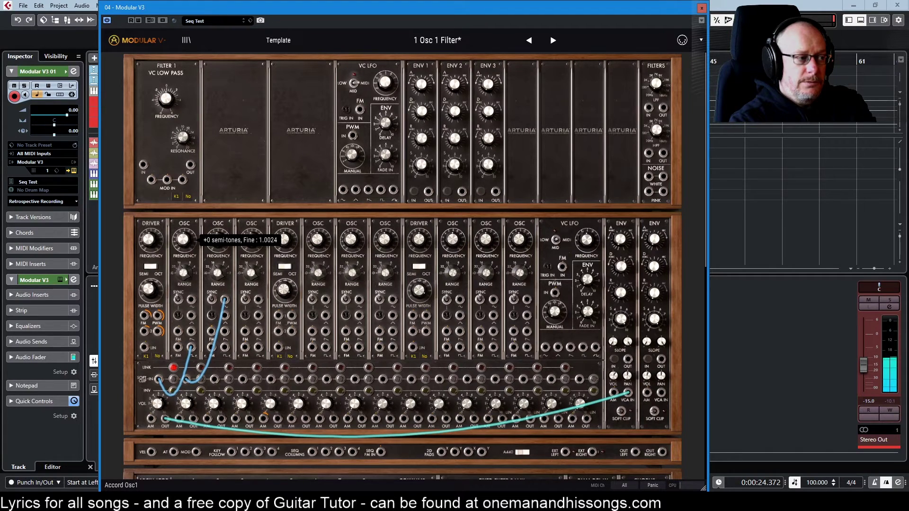
Fine-tune the frequencies of the first and second oscillators against each other, including +0 semitones with fine tuning at 1.0013 on the second
{"action": "left_click_drag", "start_coordinate": [184, 235], "coordinate": [183, 235]}
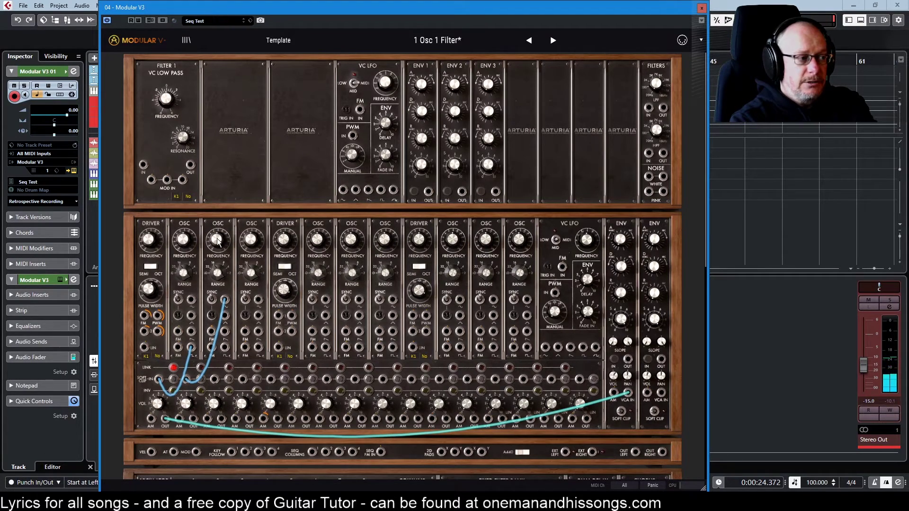
{"action": "mouse_move", "coordinate": [215, 240]}
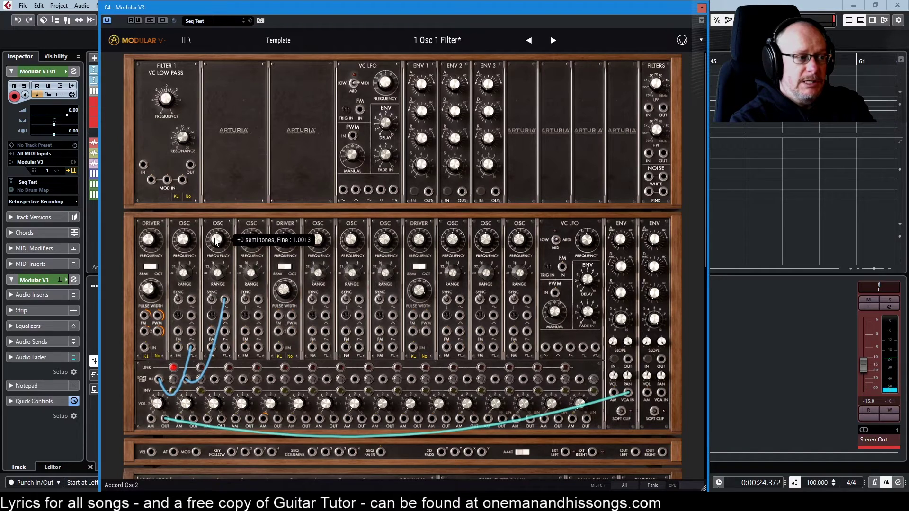
{"action": "left_click_drag", "start_coordinate": [215, 240], "coordinate": [182, 241]}
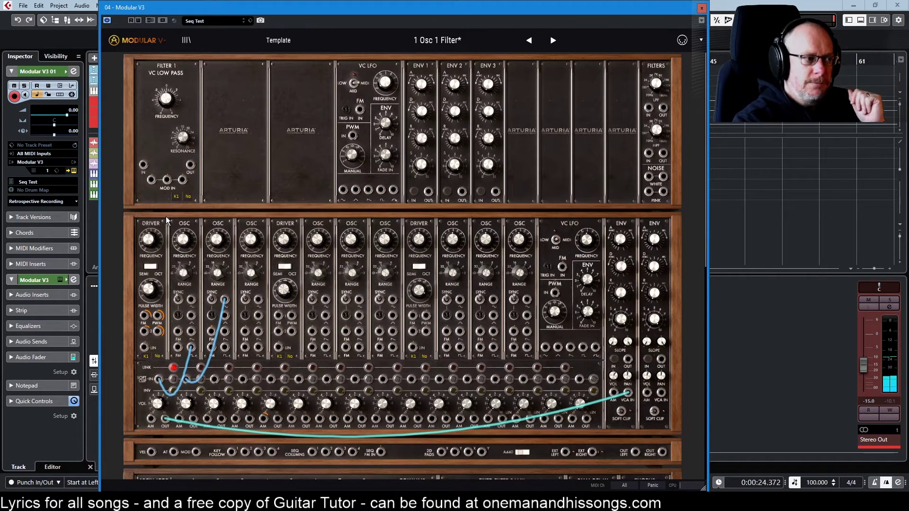
{"action": "mouse_move", "coordinate": [185, 243]}
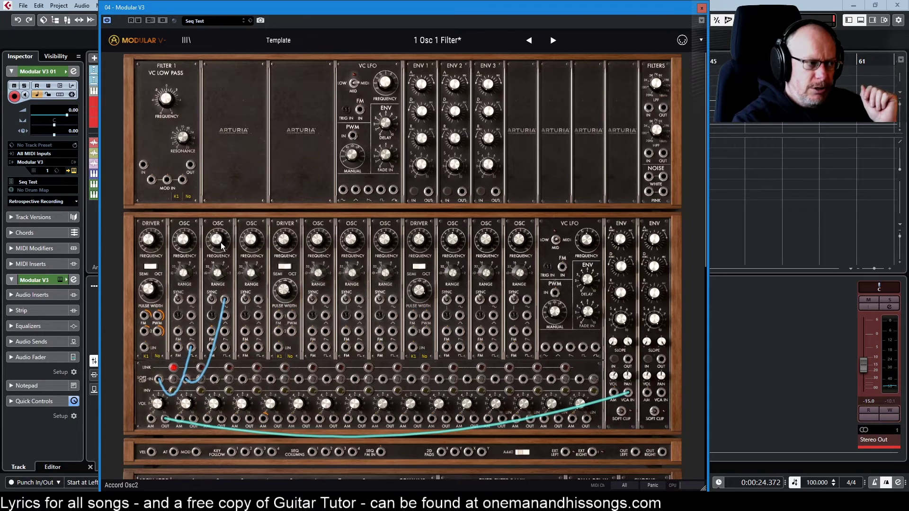
{"action": "mouse_move", "coordinate": [217, 240]}
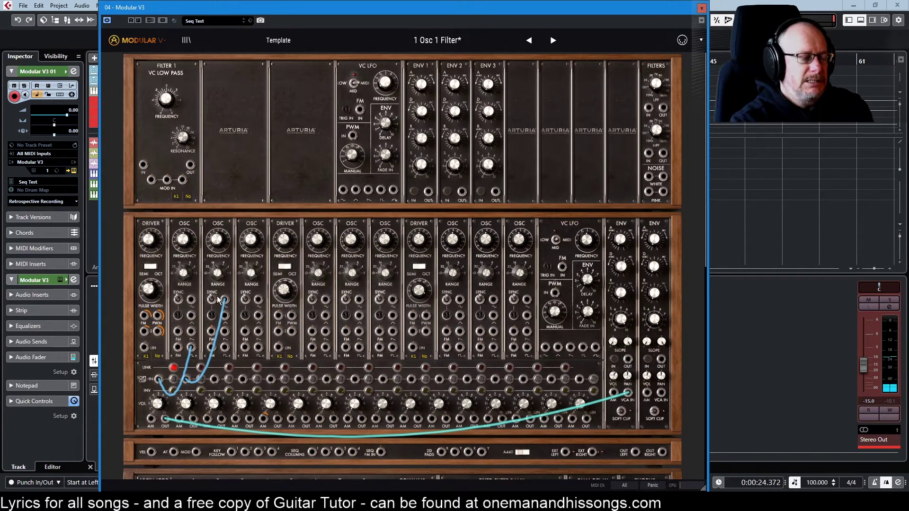
{"action": "left_click_drag", "start_coordinate": [216, 239], "coordinate": [216, 234]}
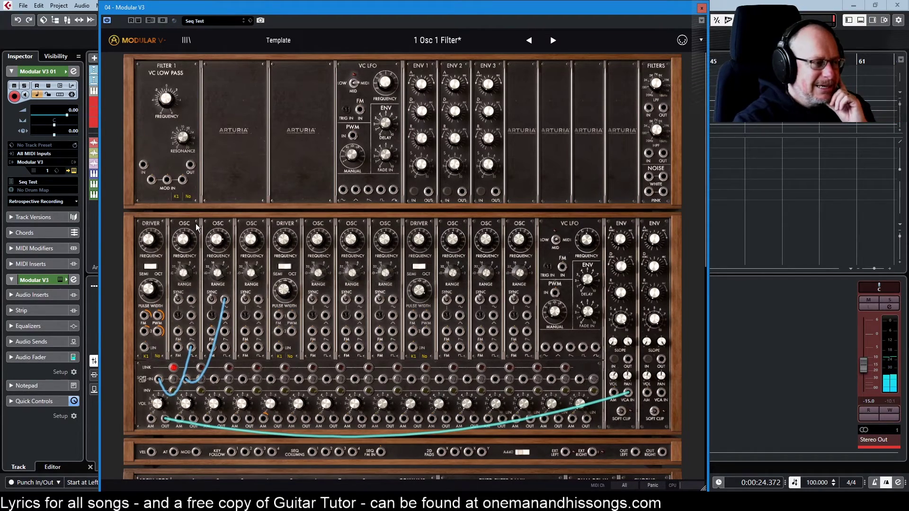
{"action": "left_click_drag", "start_coordinate": [216, 239], "coordinate": [217, 243]}
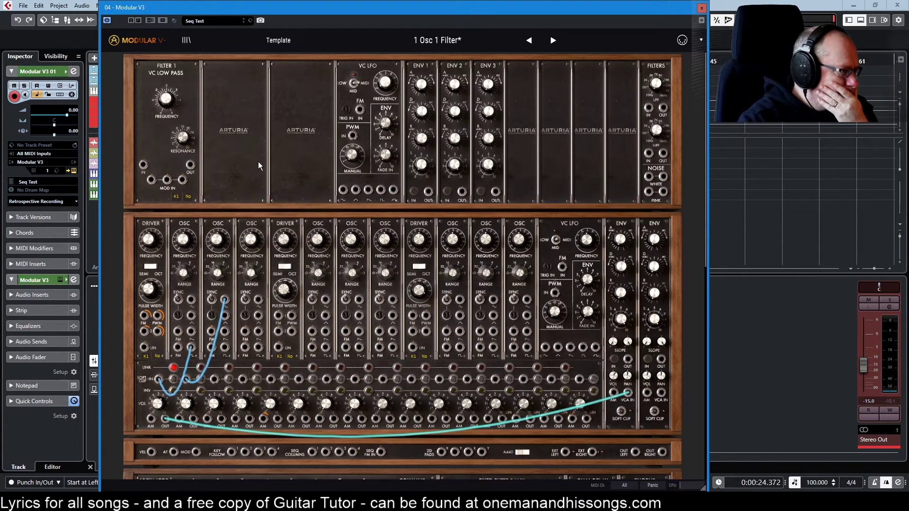
Vary the octave range of the first and second oscillators to compare their transposed pitches
{"action": "mouse_move", "coordinate": [184, 276]}
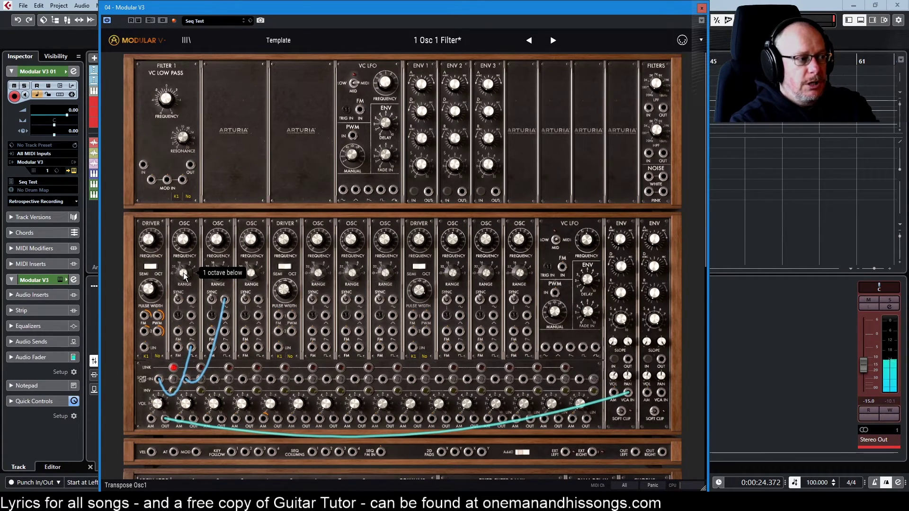
{"action": "left_click_drag", "start_coordinate": [184, 276], "coordinate": [218, 263]}
{"action": "left_click", "coordinate": [217, 273]}
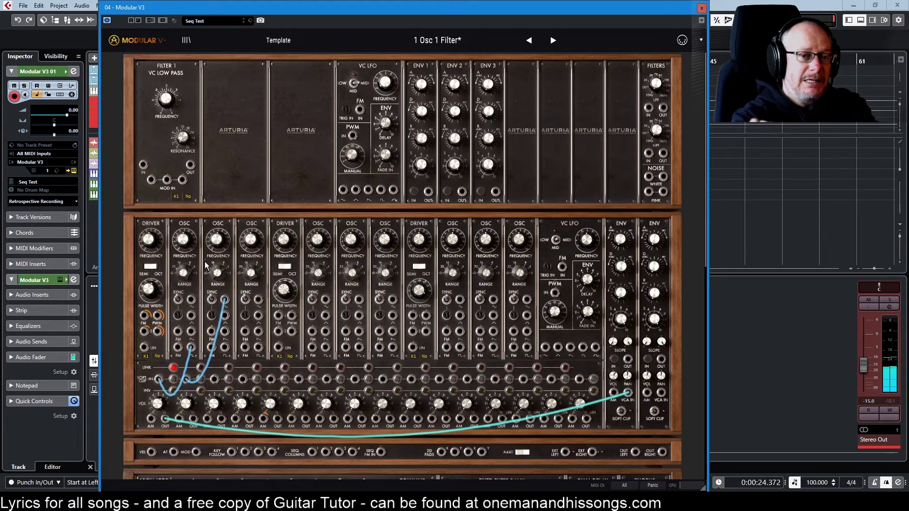